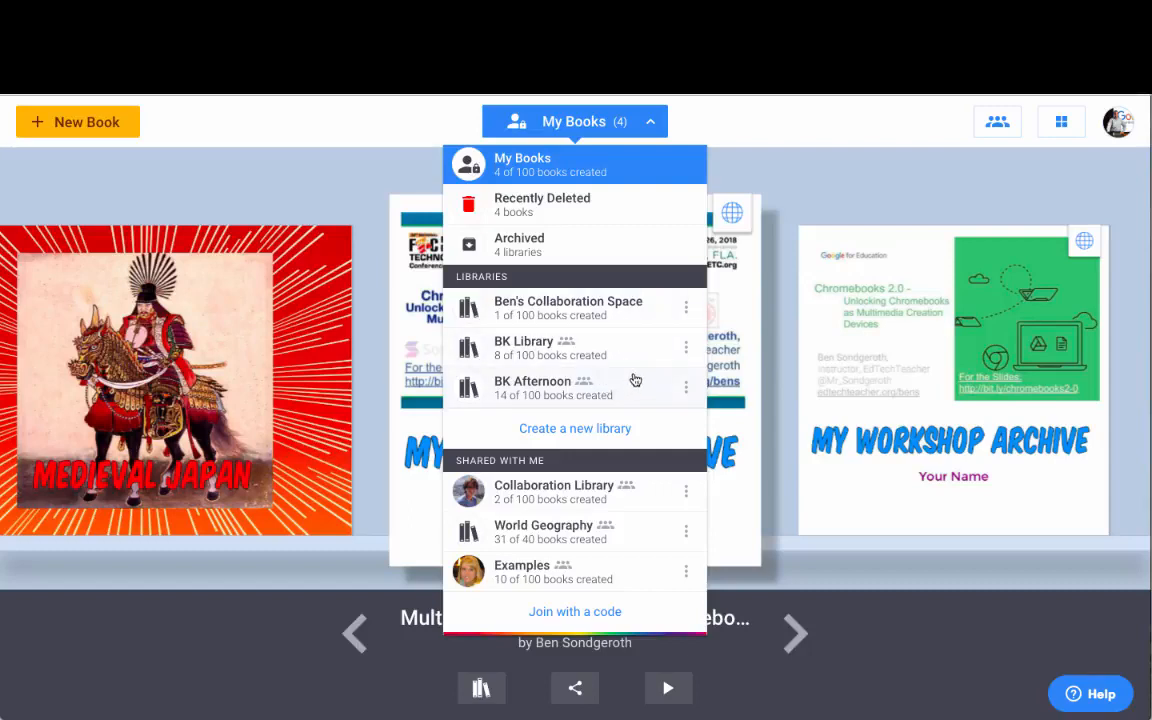
Step: Create a new library named 'Book Creator Video' and display its invite code
{"action": "left_click", "coordinate": [564, 432]}
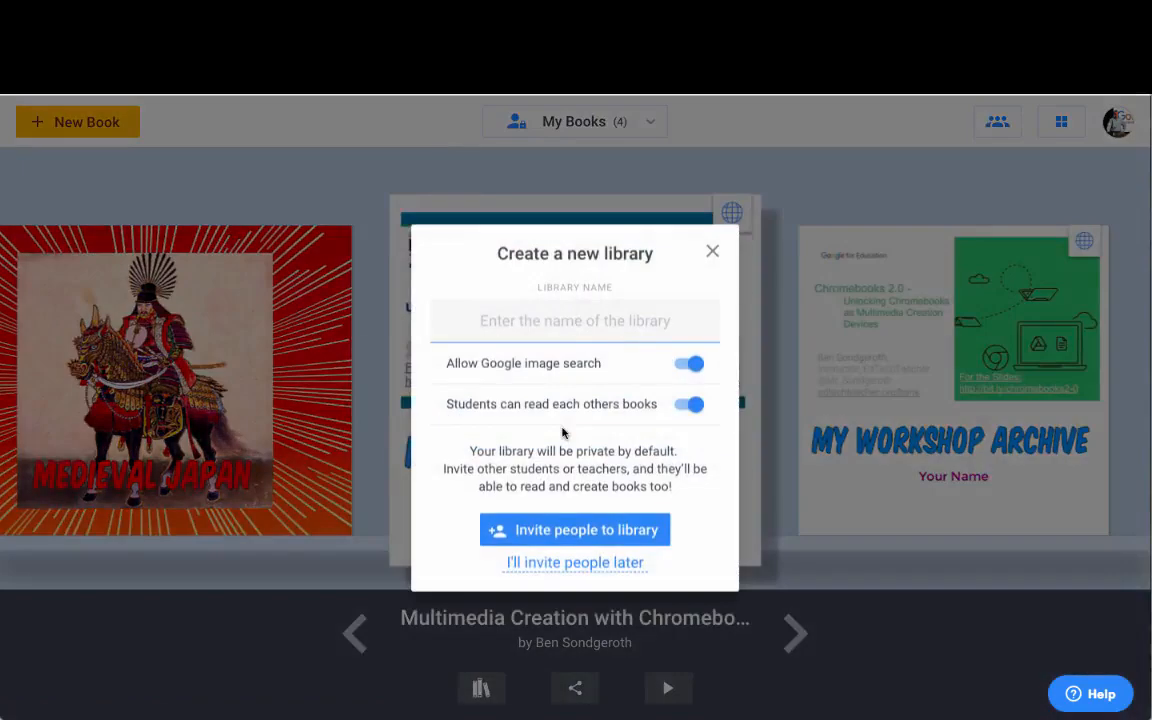
{"action": "type", "text": "Book Creatio"}
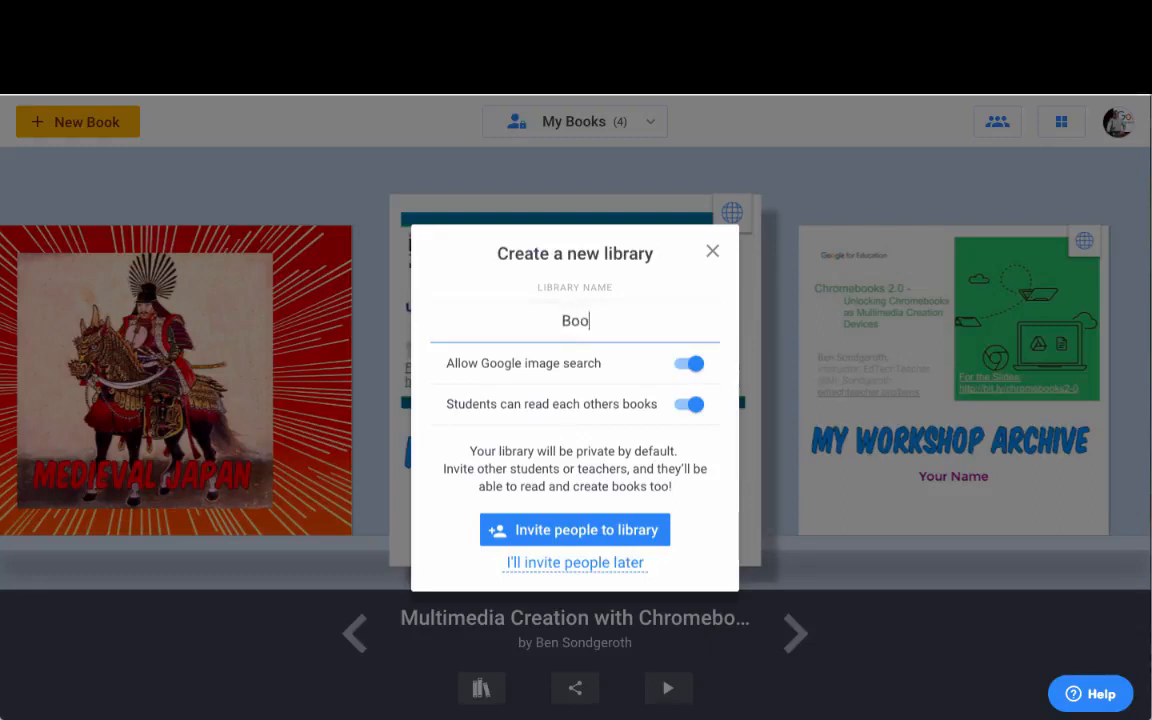
{"action": "key", "text": "BackSpace"}
{"action": "key", "text": "BackSpace"}
{"action": "type", "text": "ro"}
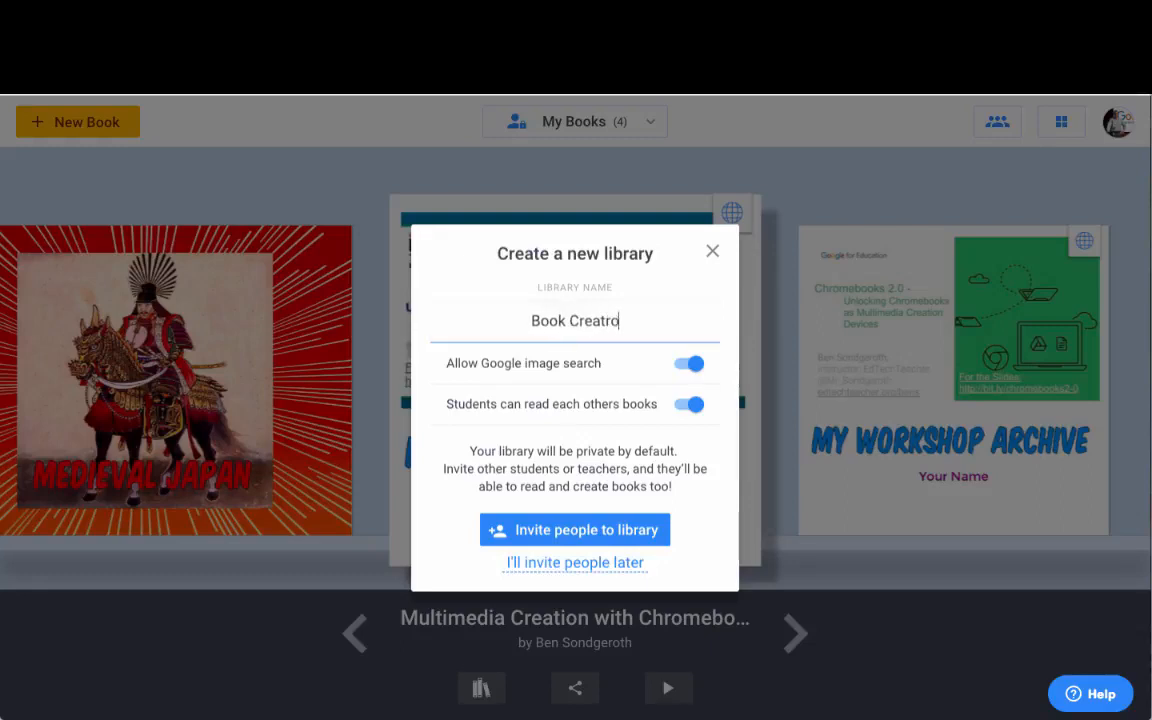
{"action": "key", "text": "BackSpace"}
{"action": "key", "text": "BackSpace"}
{"action": "type", "text": "or Video"}
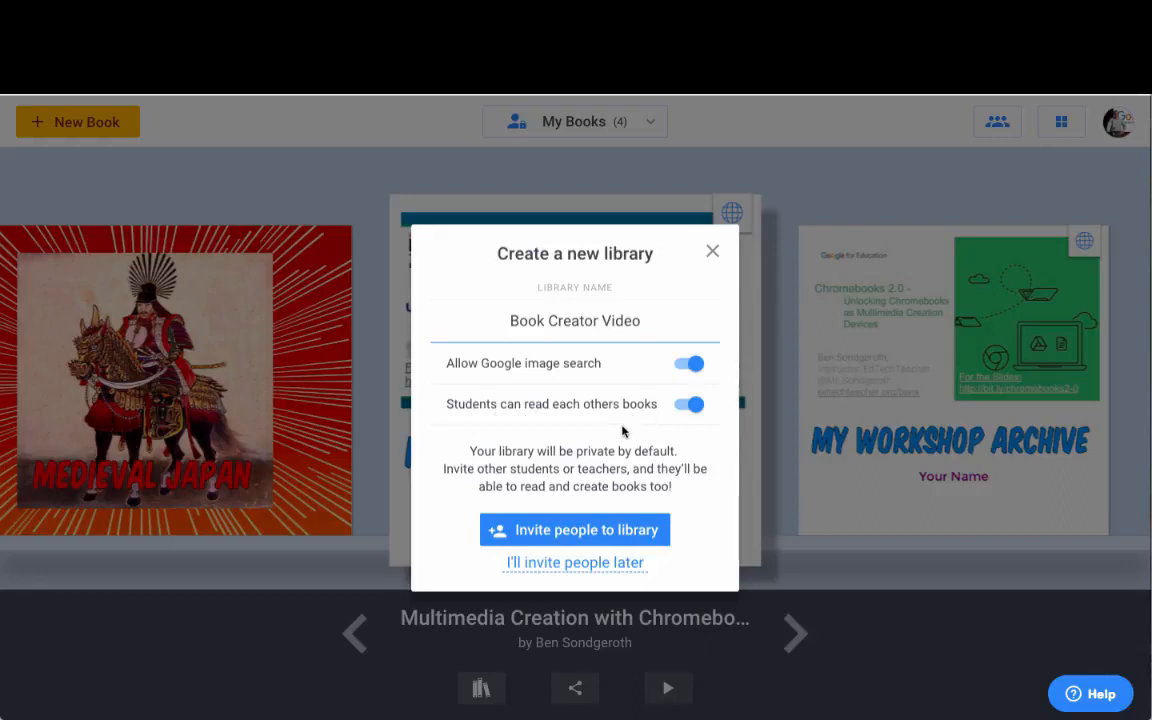
{"action": "left_click", "coordinate": [585, 533]}
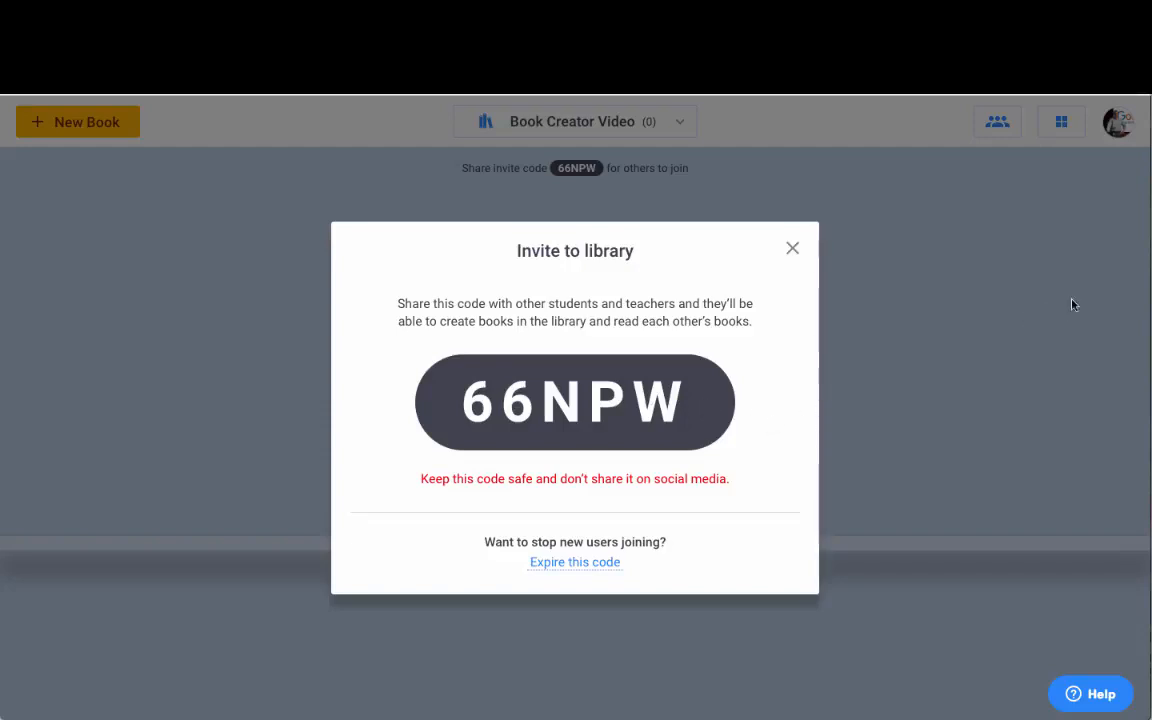
Step: From the second account, join the Book Creator Video library using its invite code
{"action": "left_click_drag", "start_coordinate": [1129, 277], "coordinate": [590, 287]}
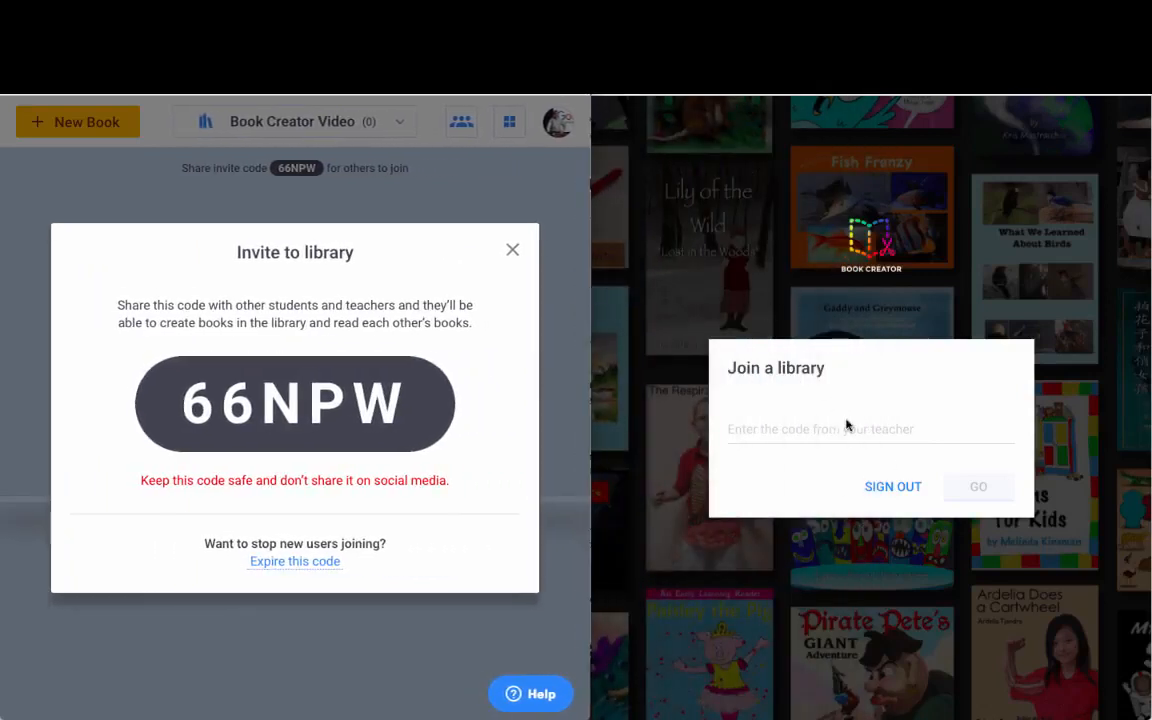
{"action": "left_click", "coordinate": [810, 427]}
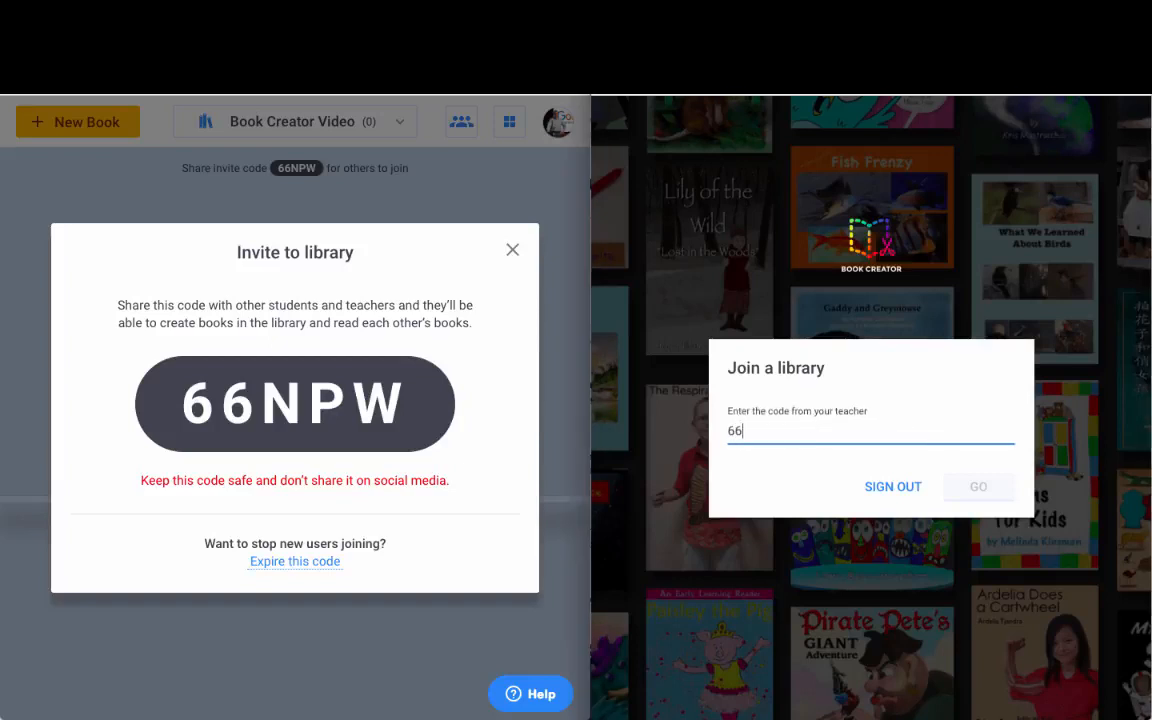
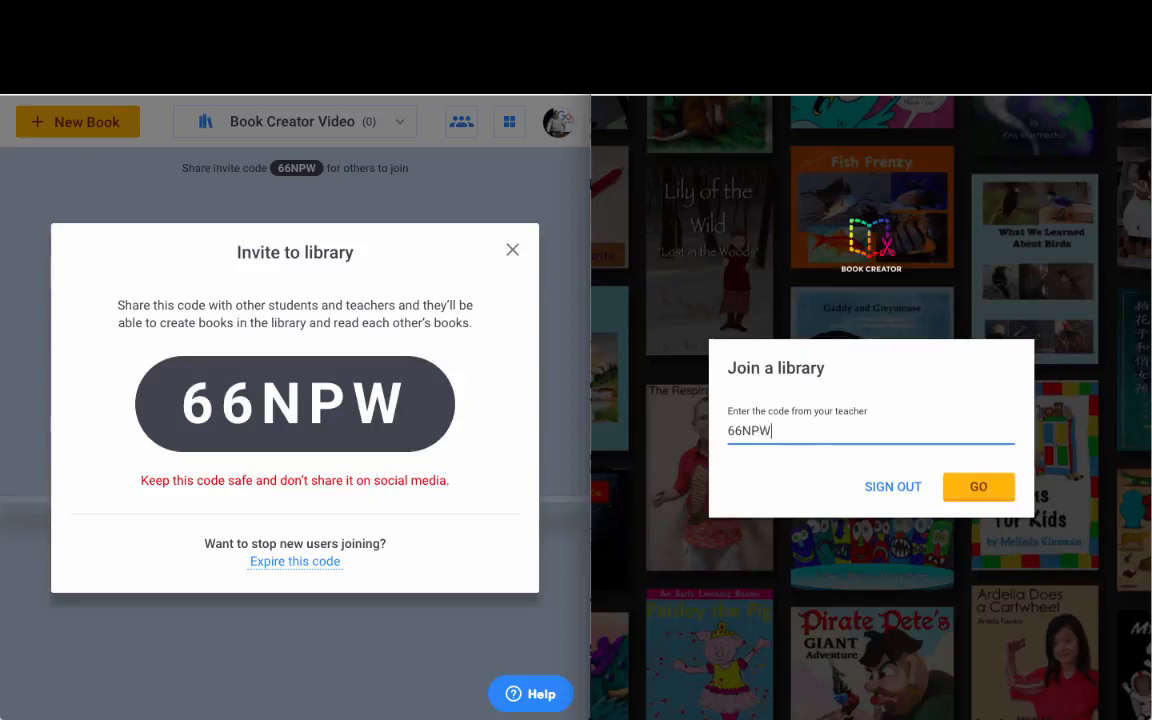
{"action": "left_click", "coordinate": [988, 486]}
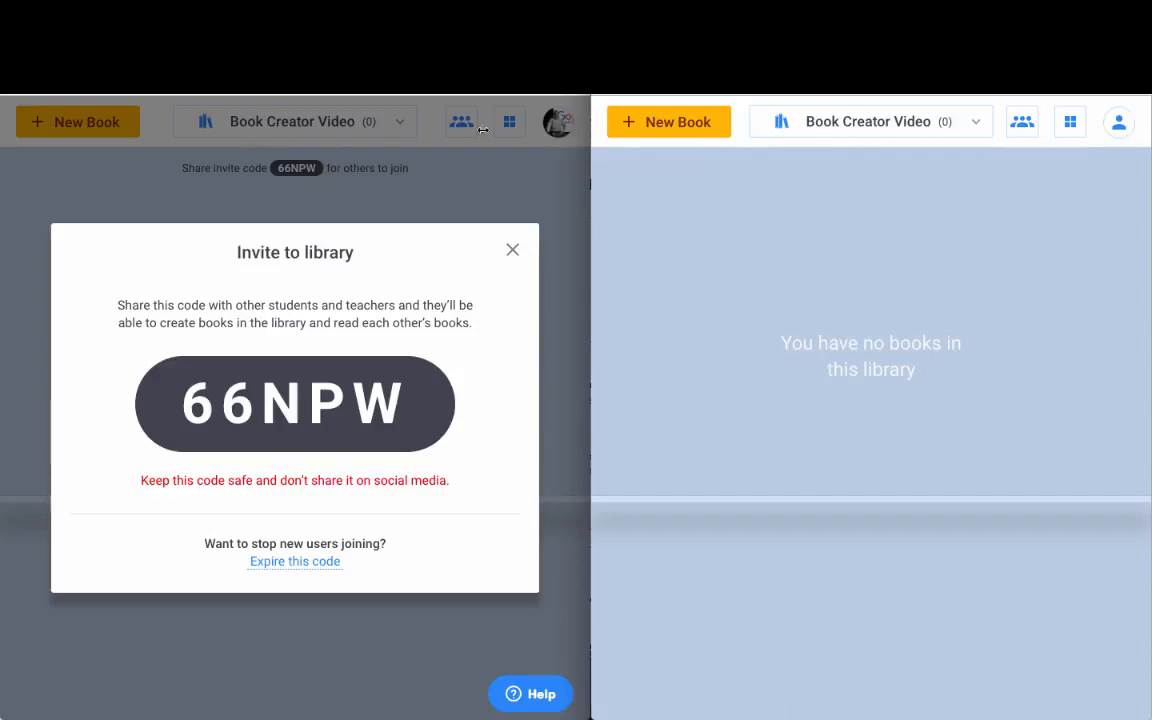
Step: Close the invite dialog and start a test Portrait 2:3 book in the second account
{"action": "left_click", "coordinate": [512, 250]}
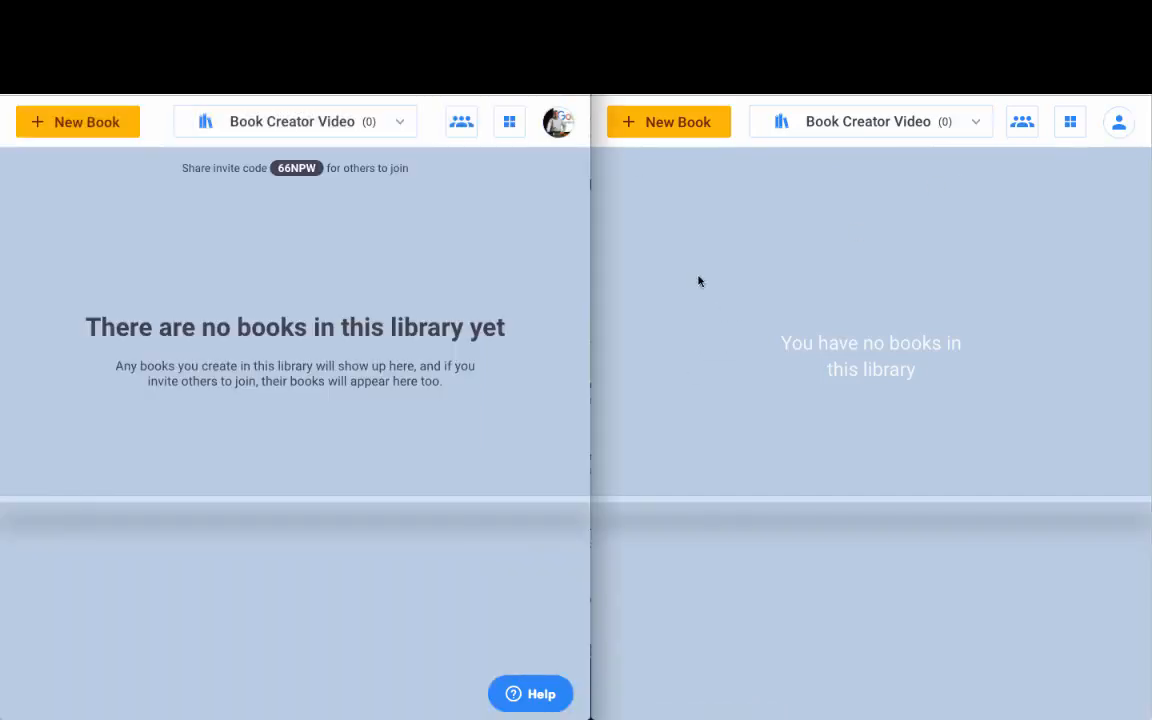
{"action": "left_click", "coordinate": [679, 123]}
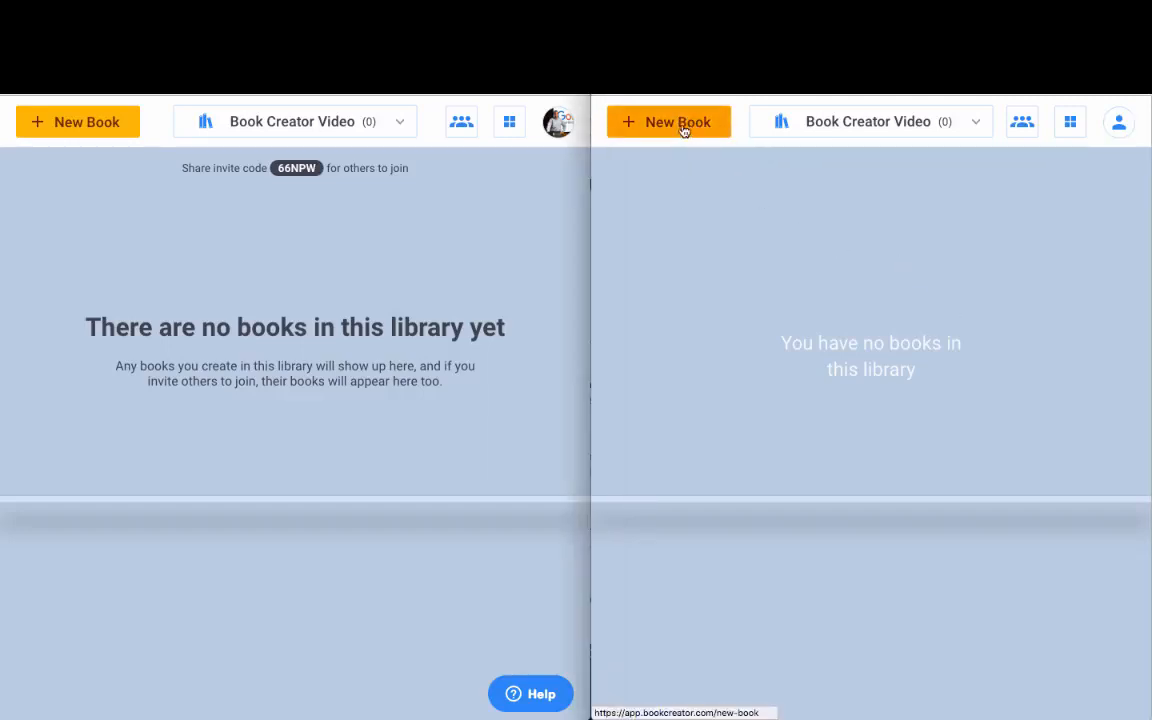
{"action": "left_click", "coordinate": [694, 124]}
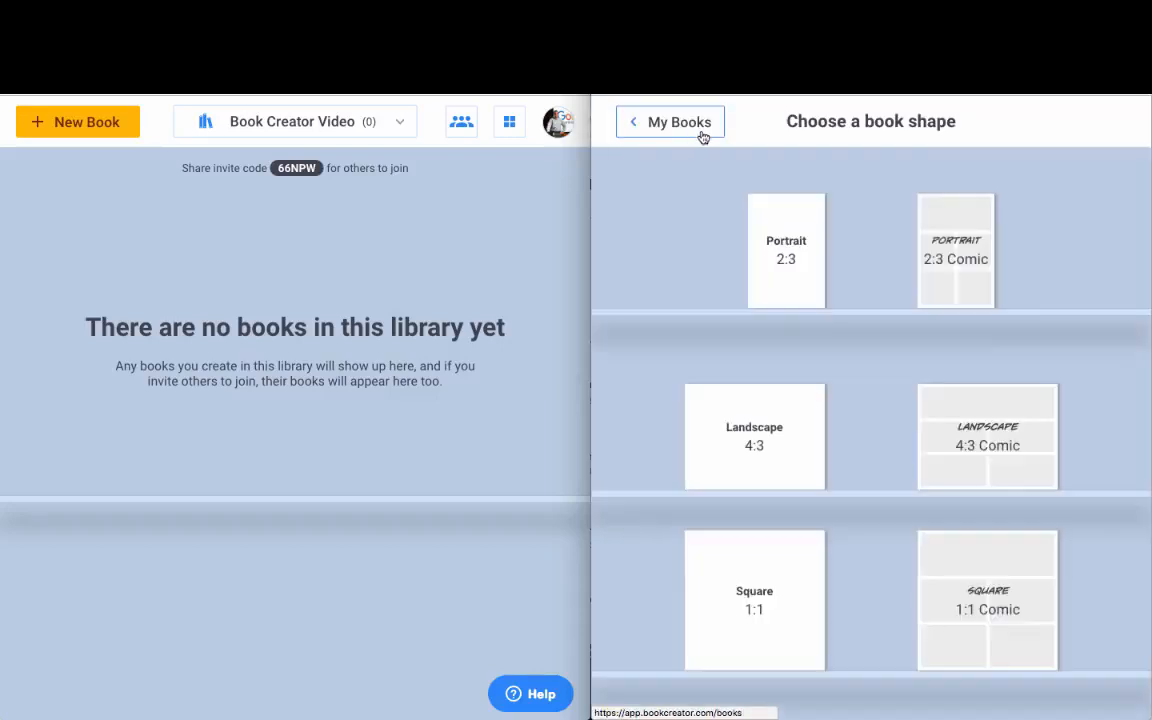
{"action": "left_click", "coordinate": [808, 250]}
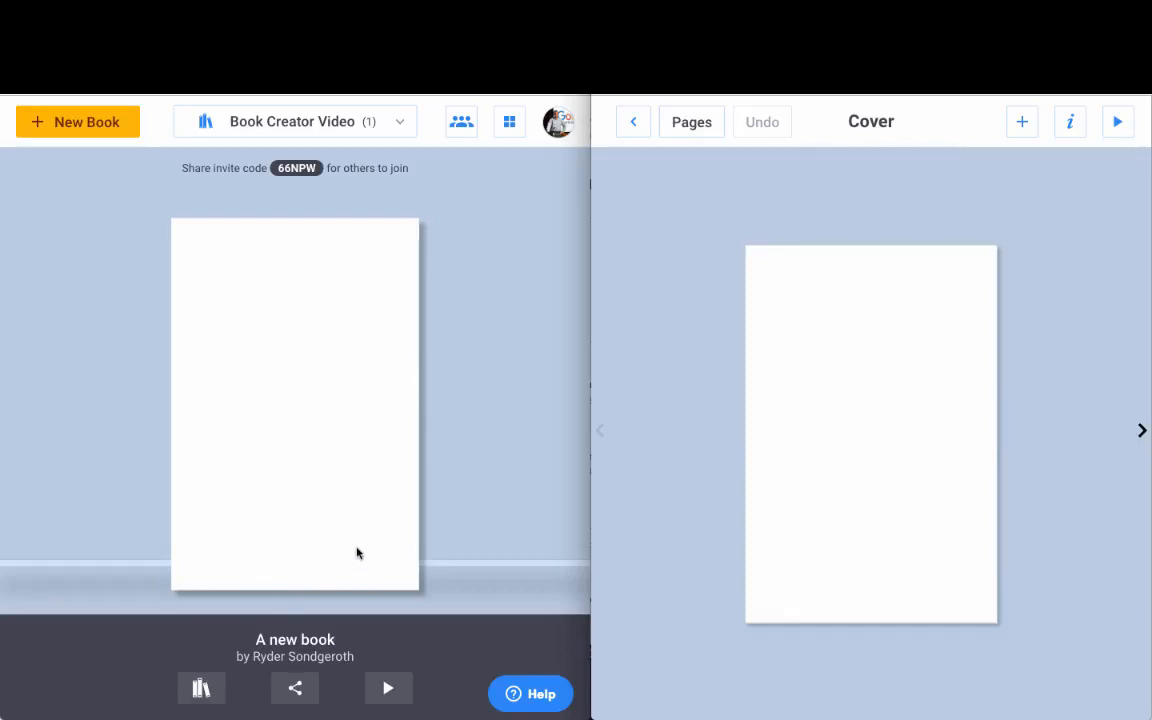
Step: Return to the bookshelf and delete the test book
{"action": "left_click", "coordinate": [634, 131]}
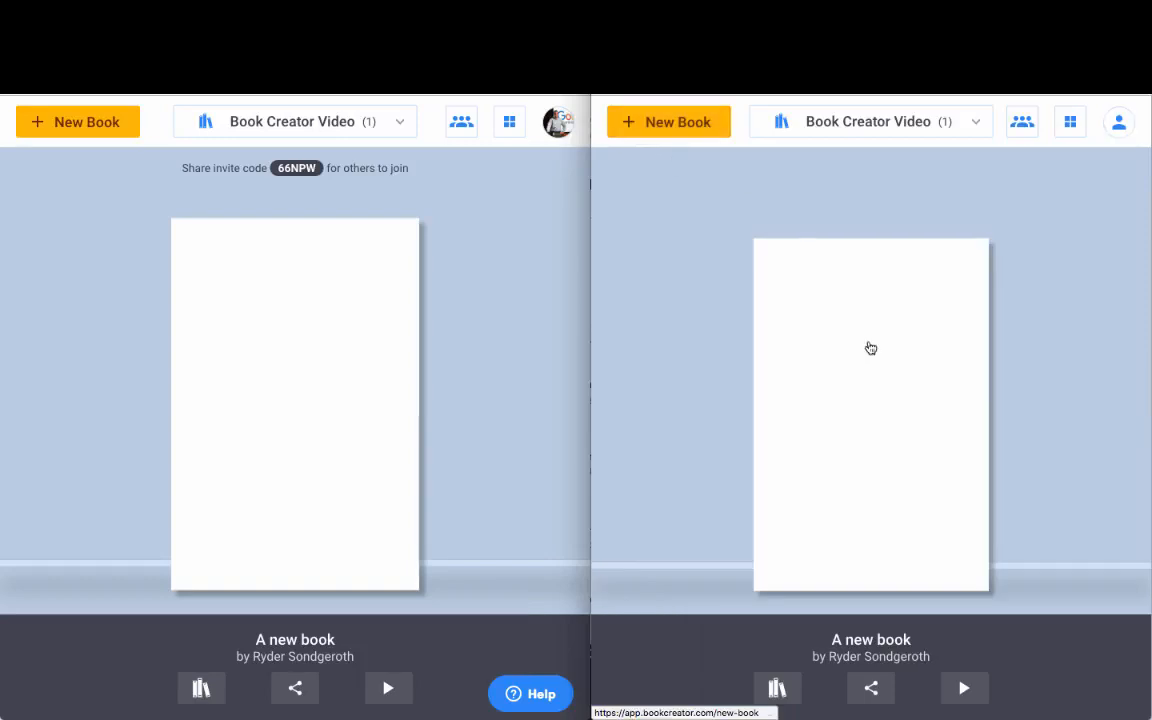
{"action": "left_click", "coordinate": [794, 690]}
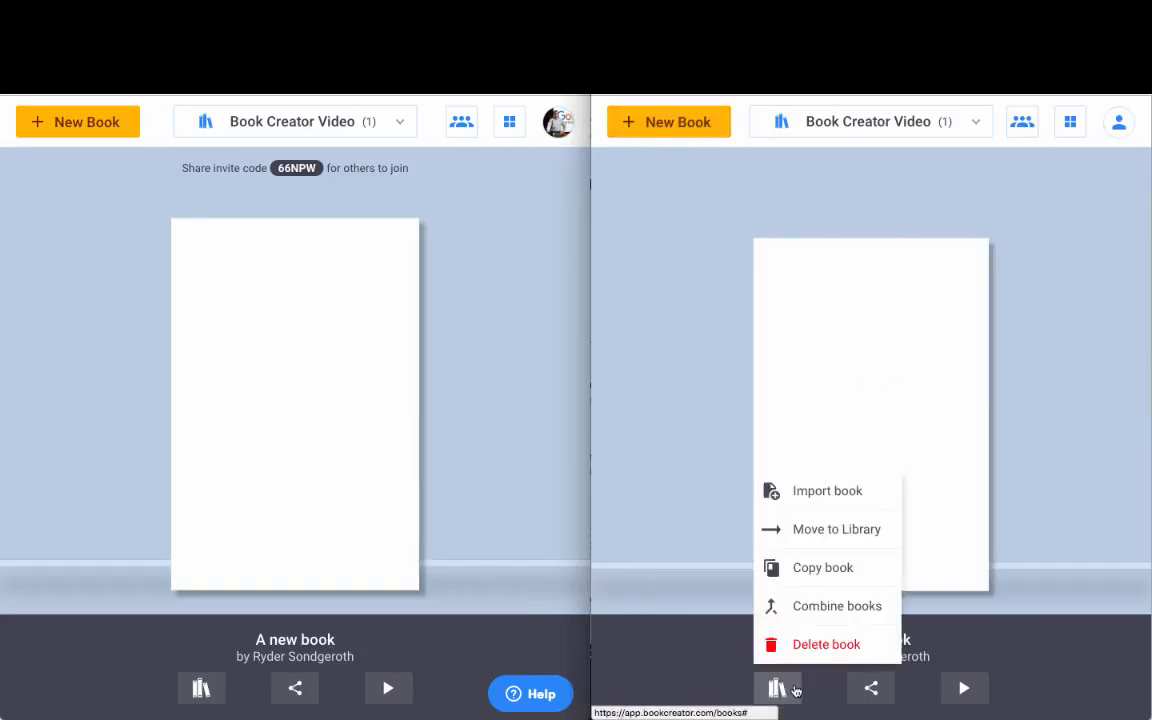
{"action": "left_click", "coordinate": [815, 644]}
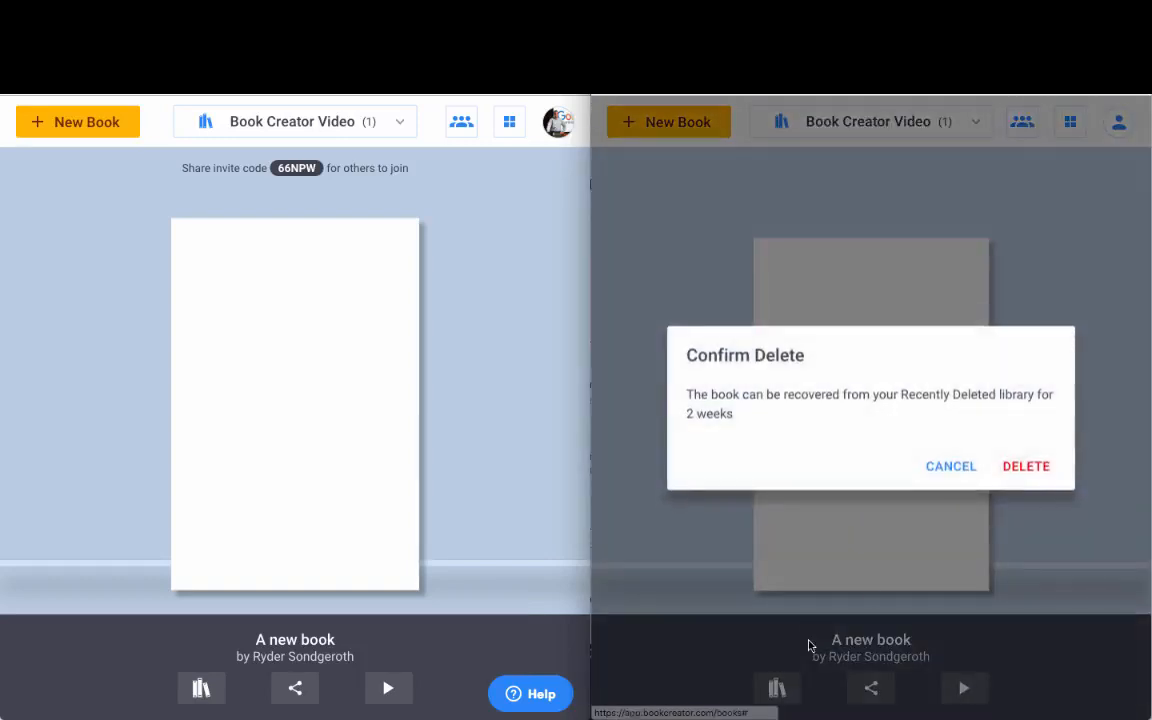
{"action": "left_click", "coordinate": [1046, 467]}
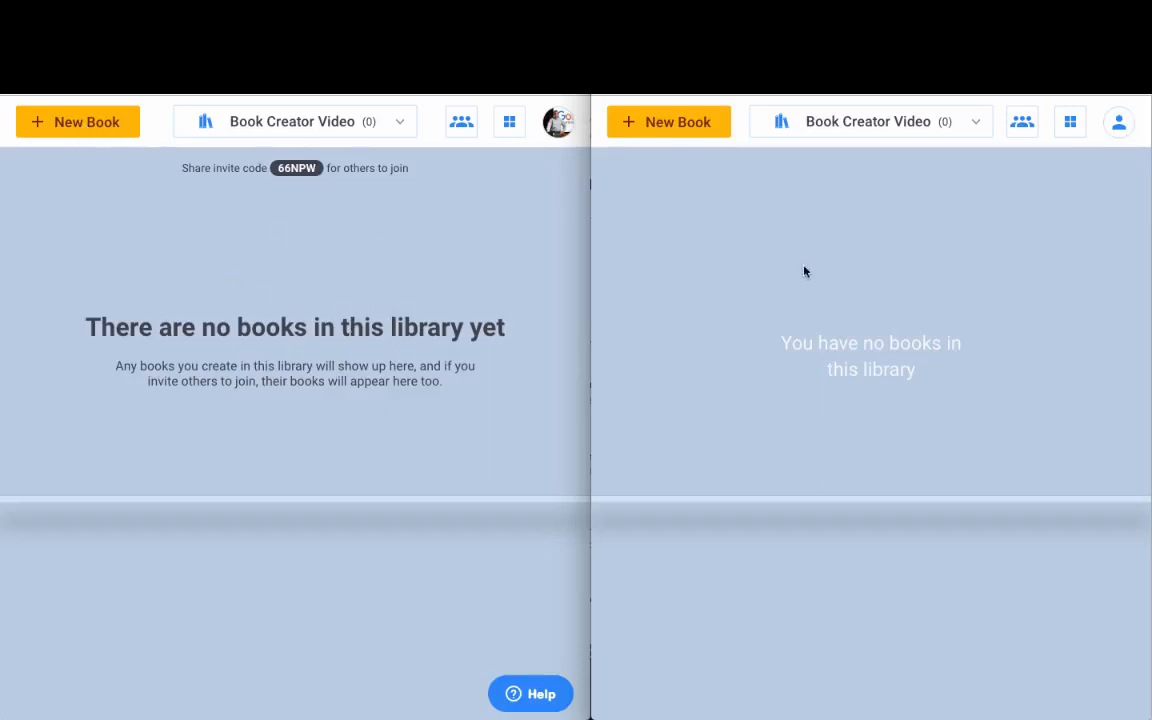
Step: Create a Portrait book with a 'Template Book' text box on its cover
{"action": "left_click", "coordinate": [98, 123]}
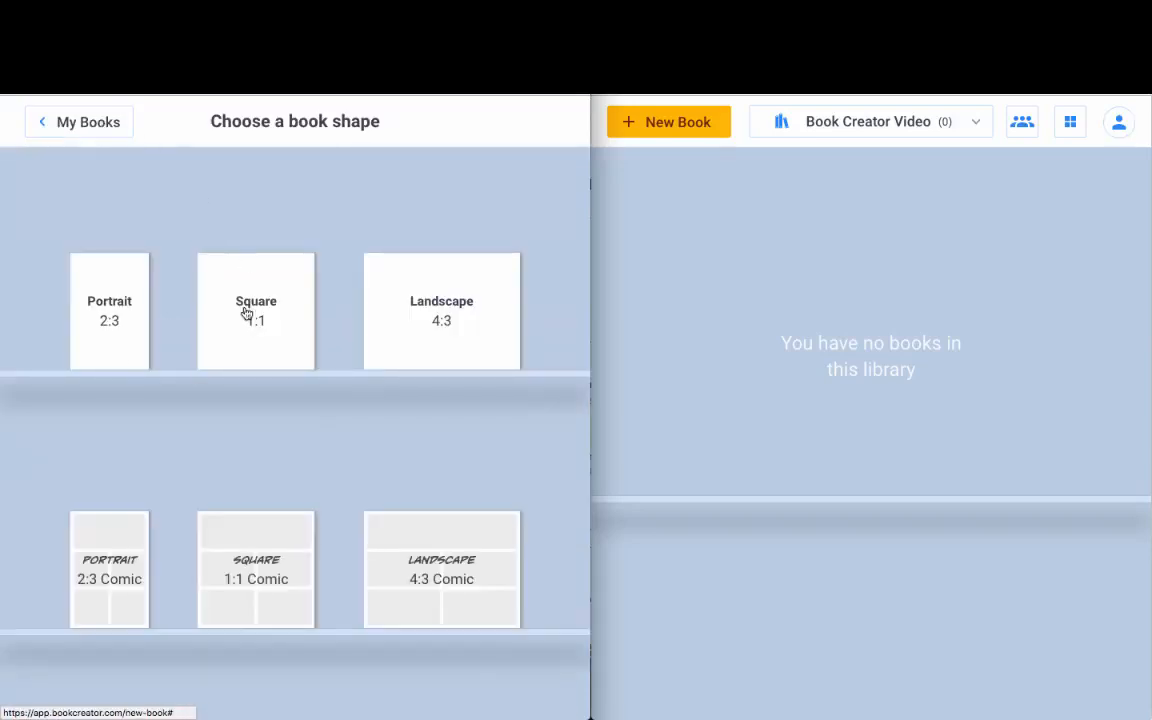
{"action": "left_click", "coordinate": [110, 344]}
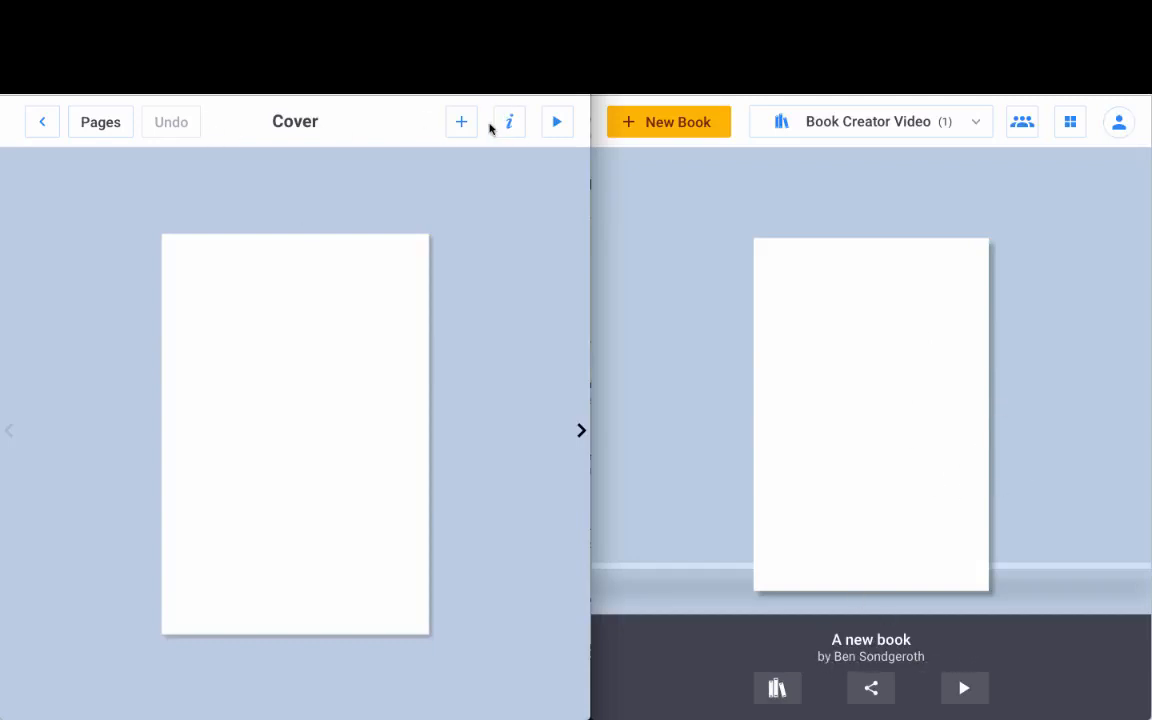
{"action": "left_click", "coordinate": [461, 122]}
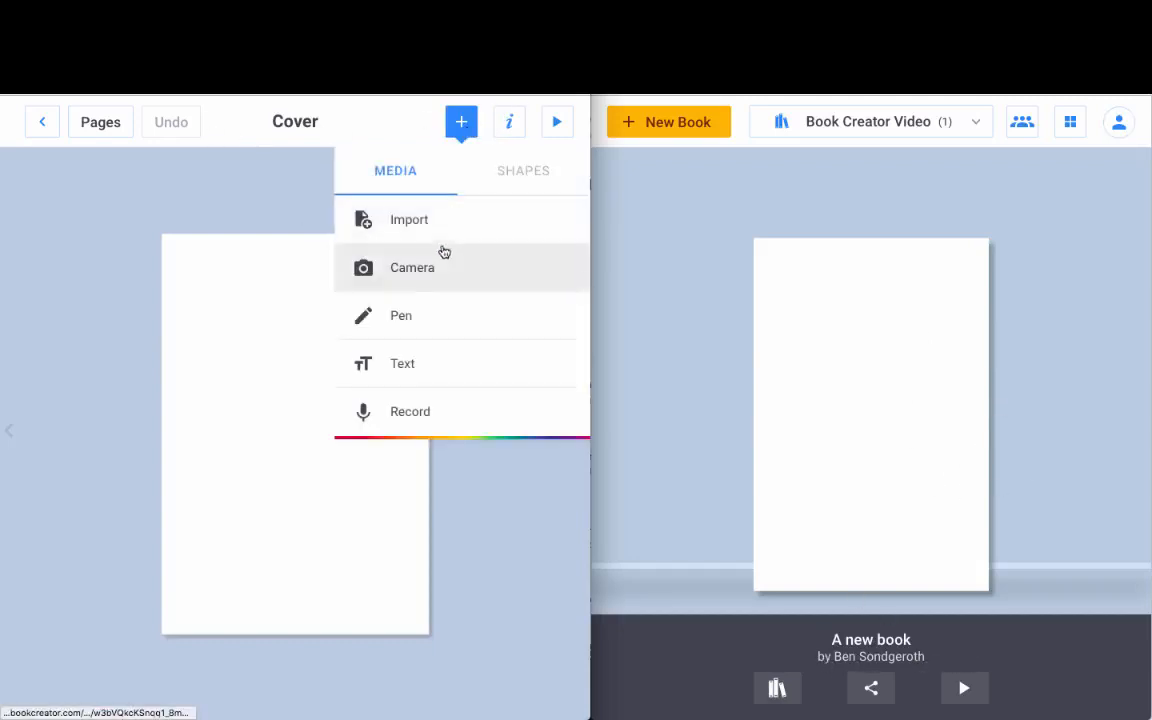
{"action": "left_click", "coordinate": [411, 372]}
{"action": "type", "text": "T"}
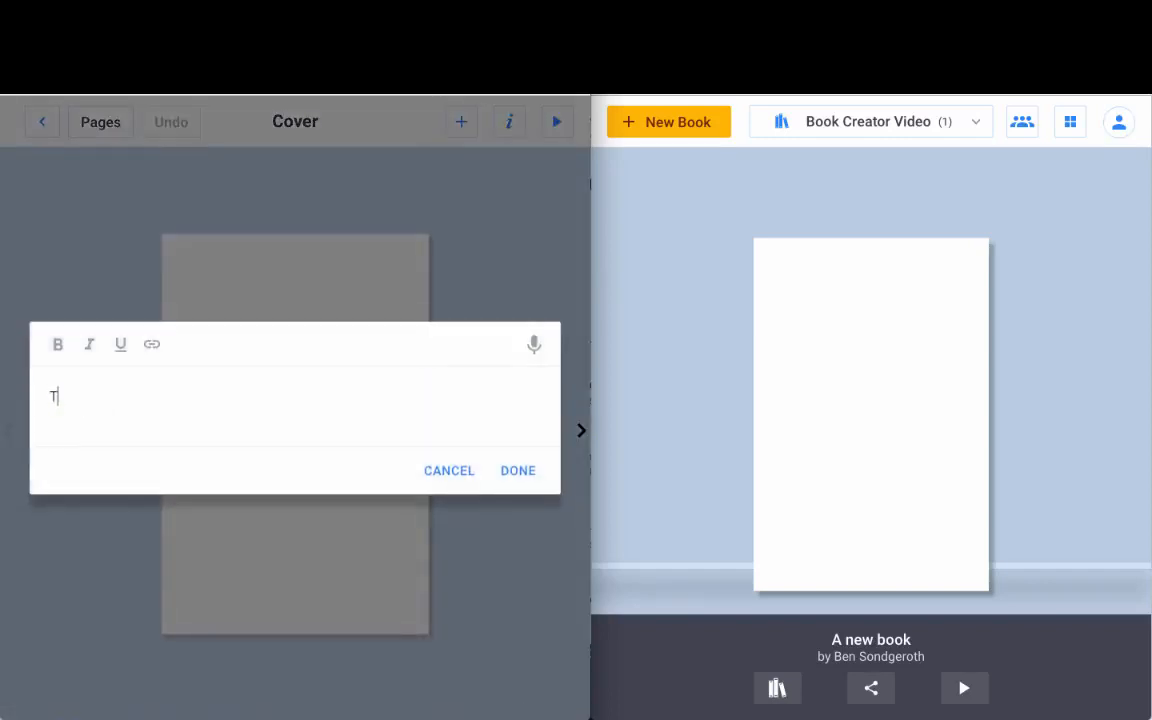
{"action": "type", "text": "emplate Book"}
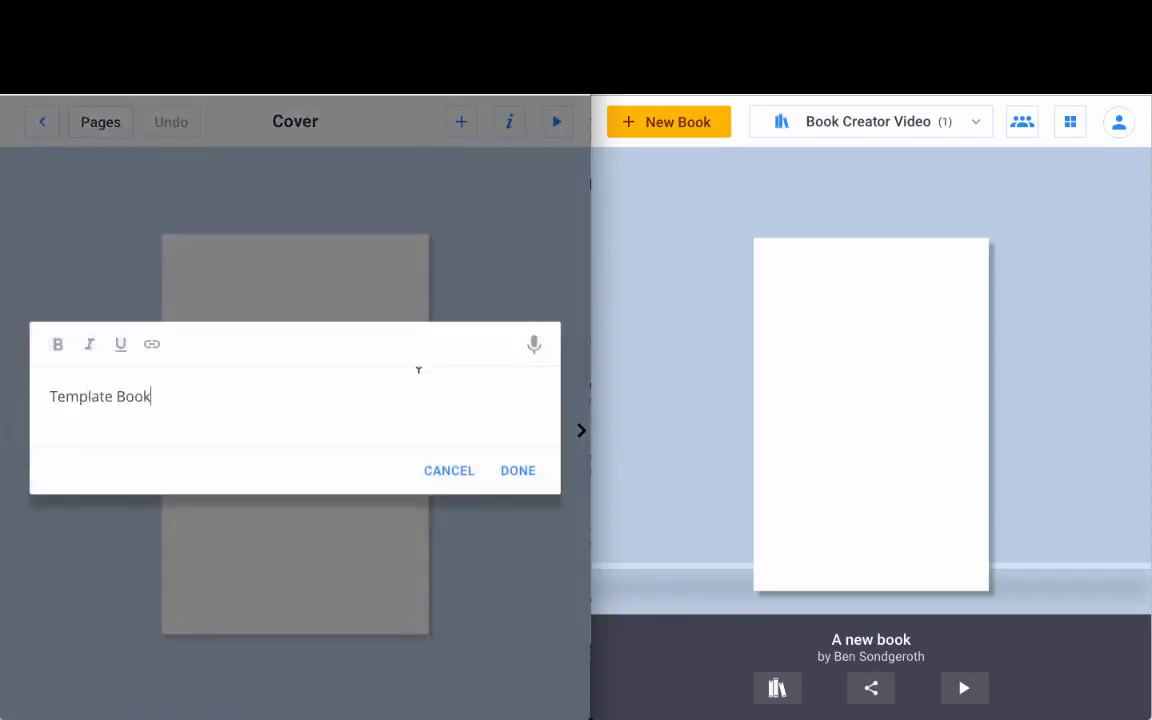
{"action": "left_click", "coordinate": [515, 470]}
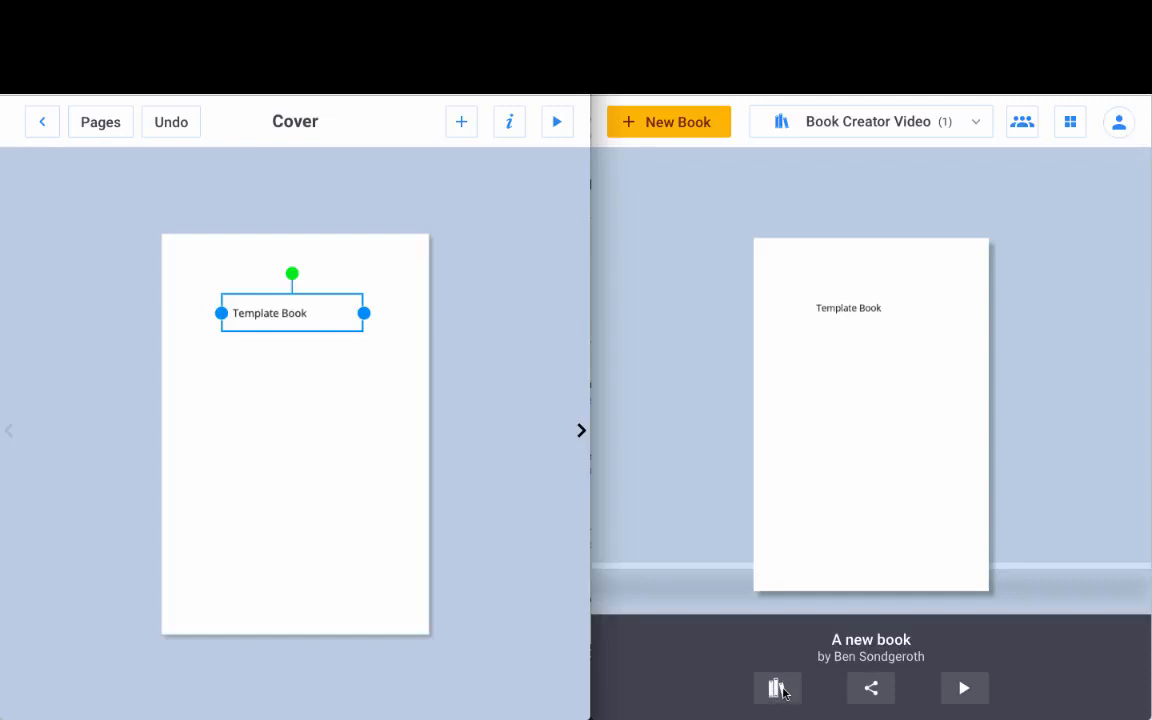
Step: Copy the template book into the Book Creator Video library
{"action": "left_click", "coordinate": [777, 688]}
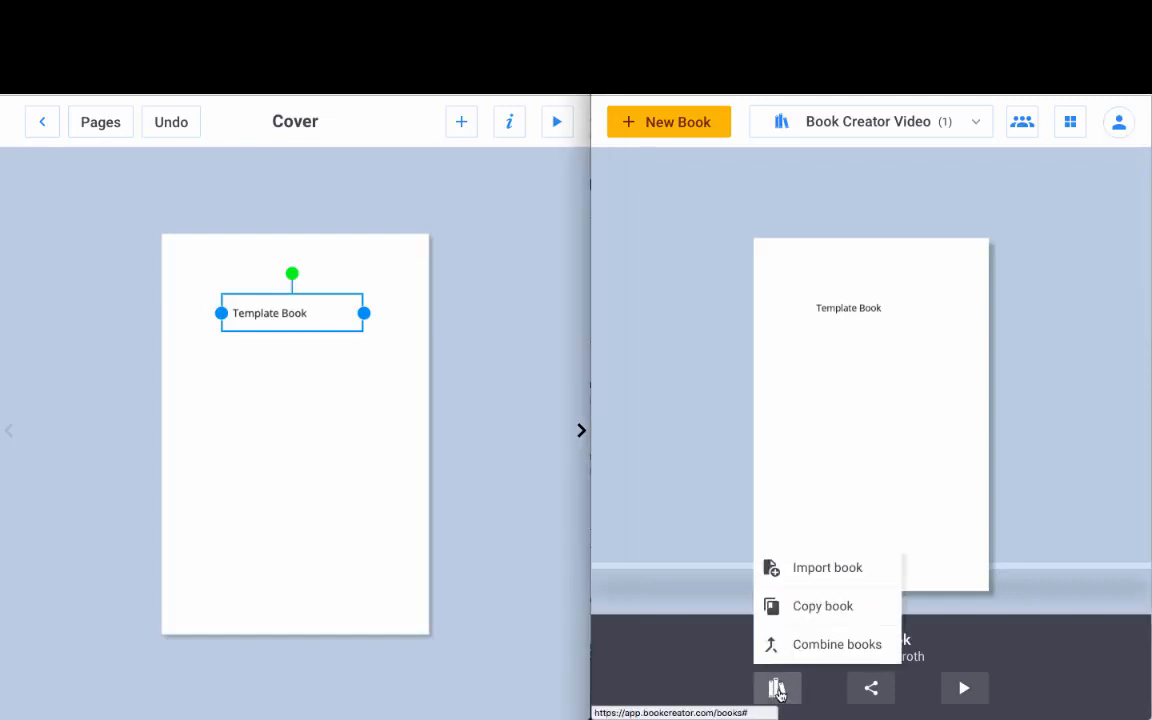
{"action": "left_click", "coordinate": [824, 607]}
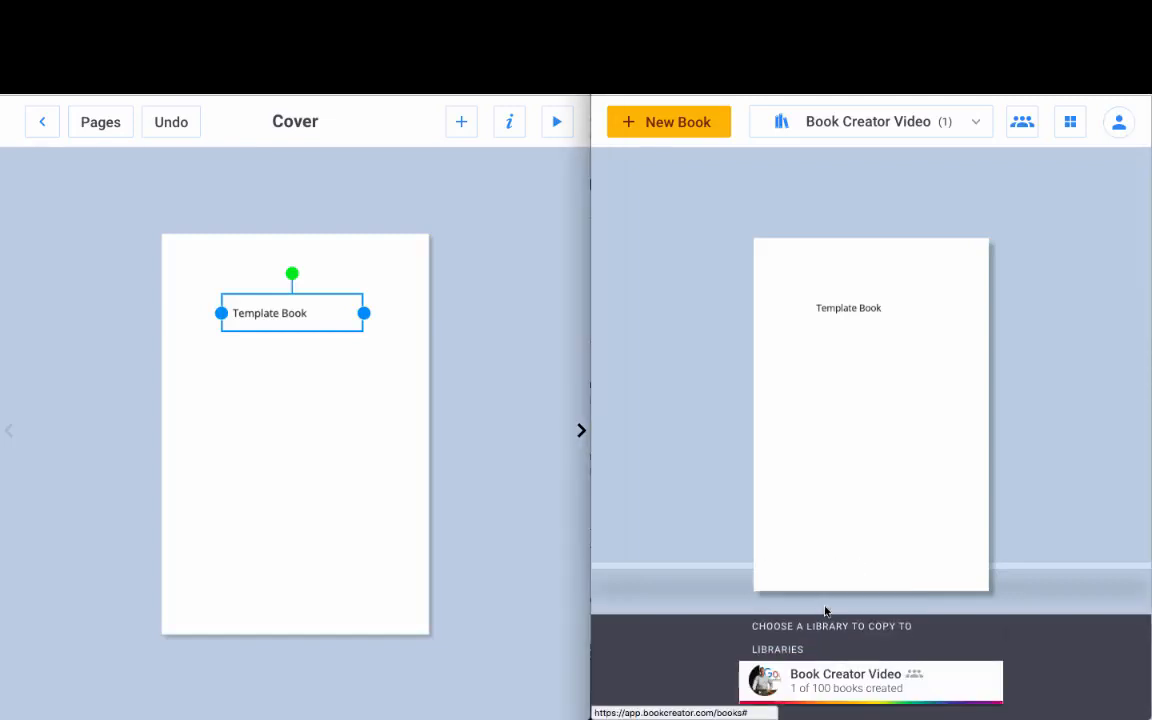
{"action": "left_click", "coordinate": [868, 688]}
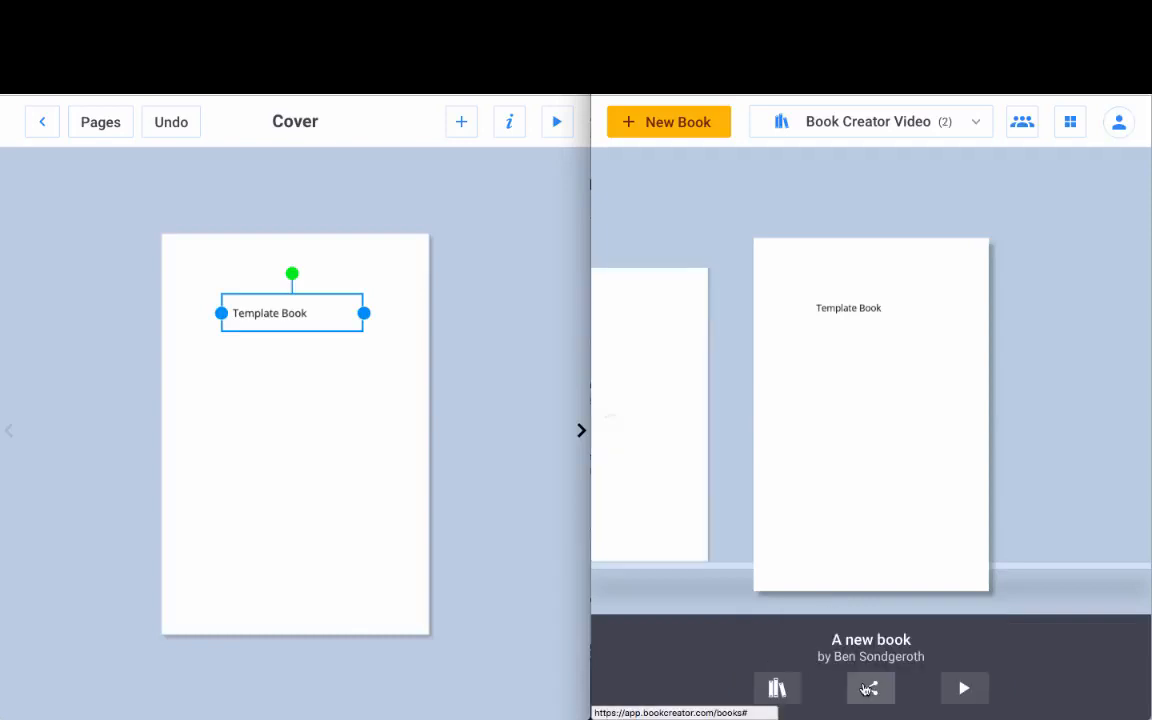
{"action": "left_click", "coordinate": [686, 437]}
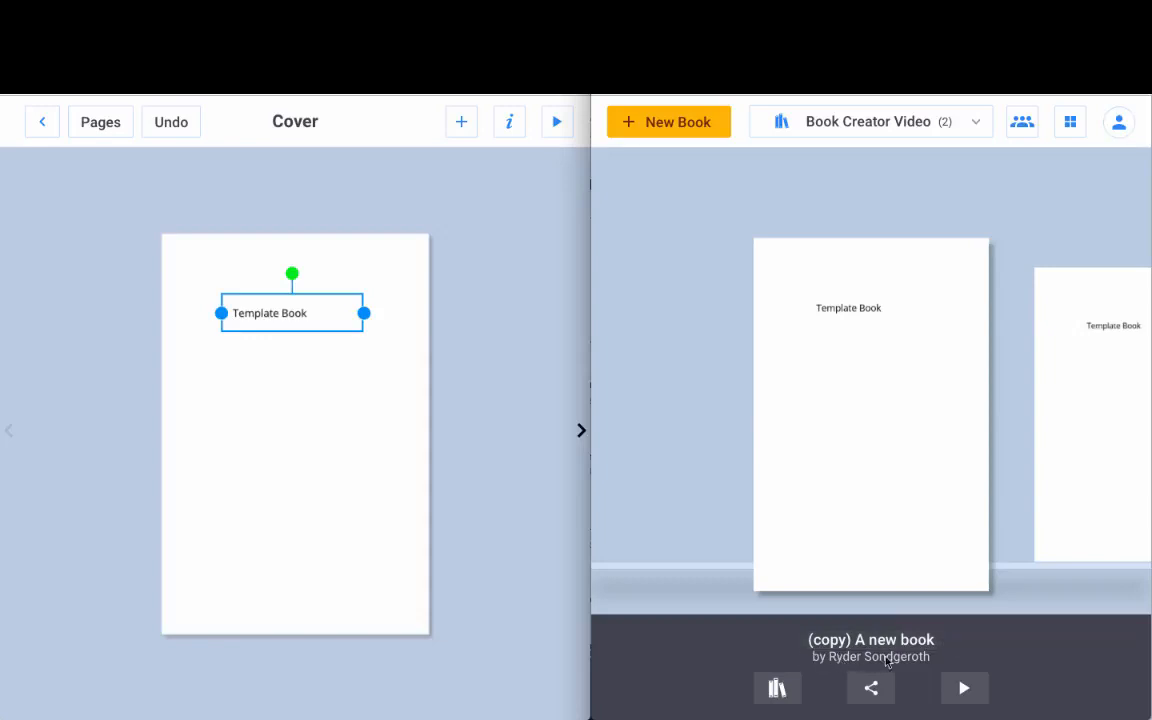
Step: Retitle the copy with the student's name in place of 'Template' and return to the shelf
{"action": "left_click", "coordinate": [851, 640]}
{"action": "left_click_drag", "start_coordinate": [897, 640], "coordinate": [808, 640]}
{"action": "type", "text": "Ryder's"}
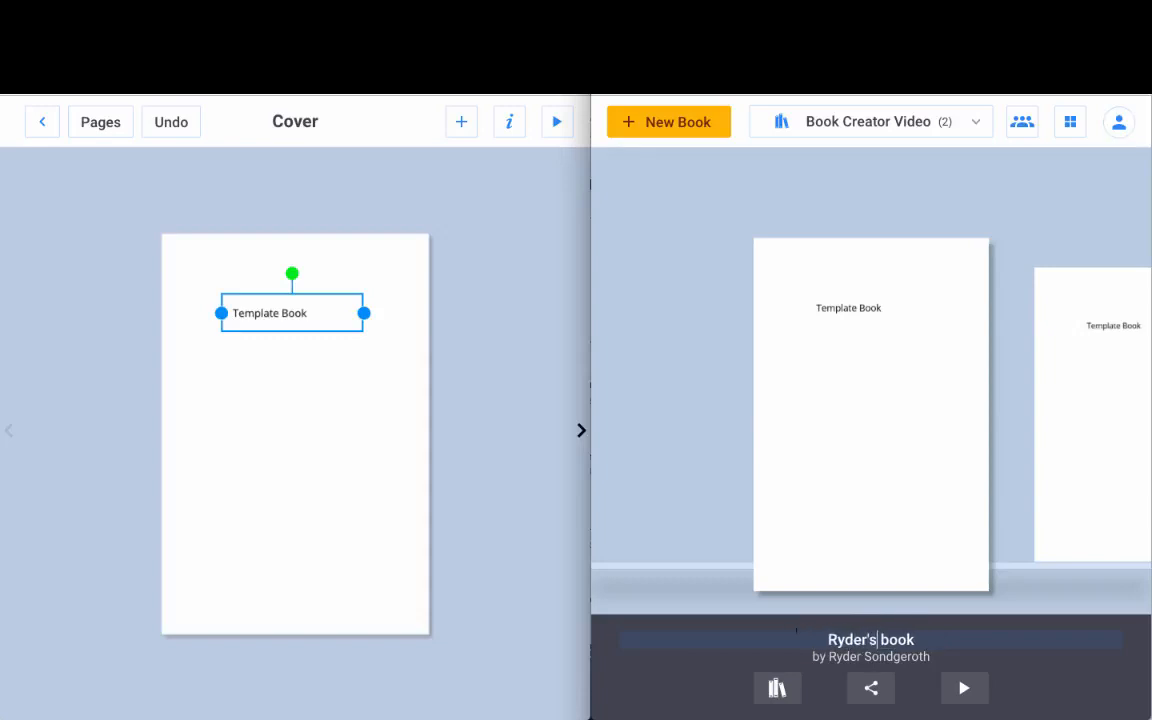
{"action": "left_click", "coordinate": [41, 121]}
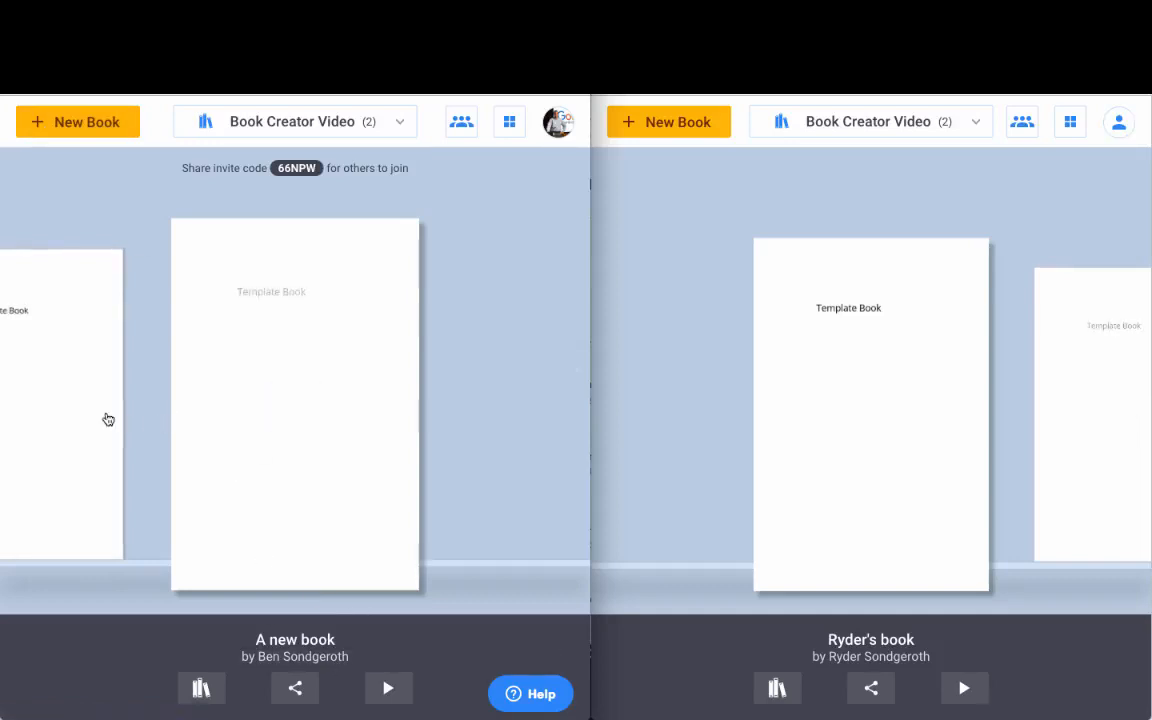
{"action": "left_click", "coordinate": [115, 420]}
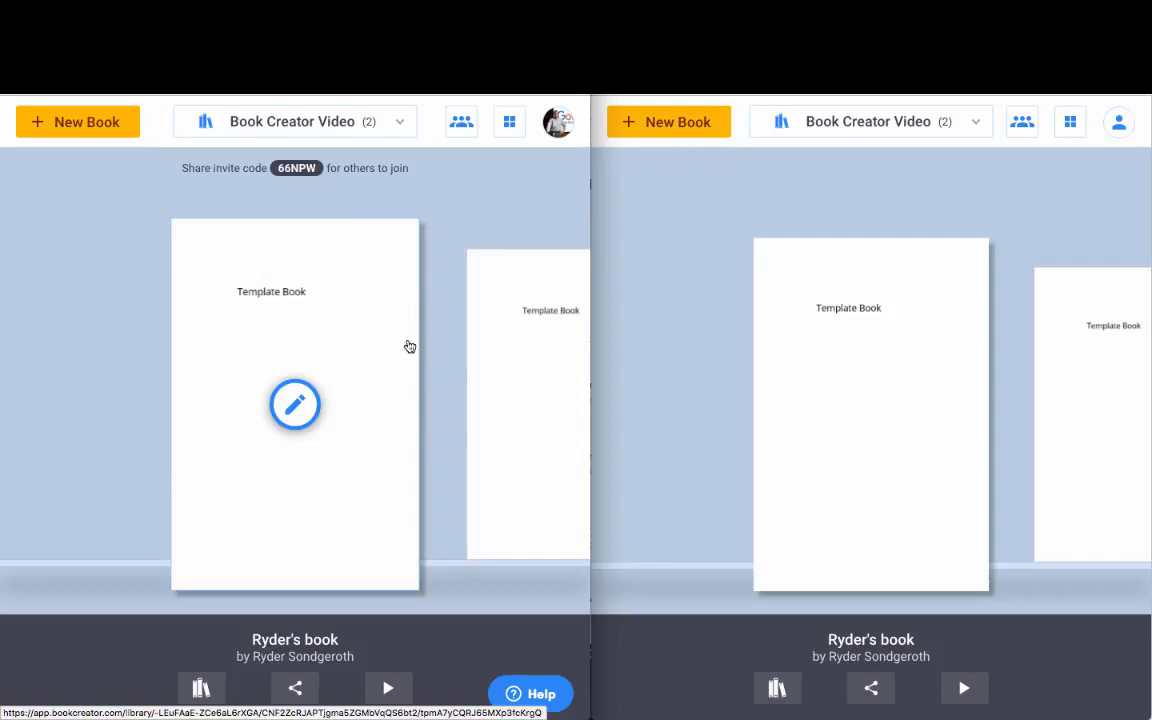
{"action": "left_click", "coordinate": [398, 122]}
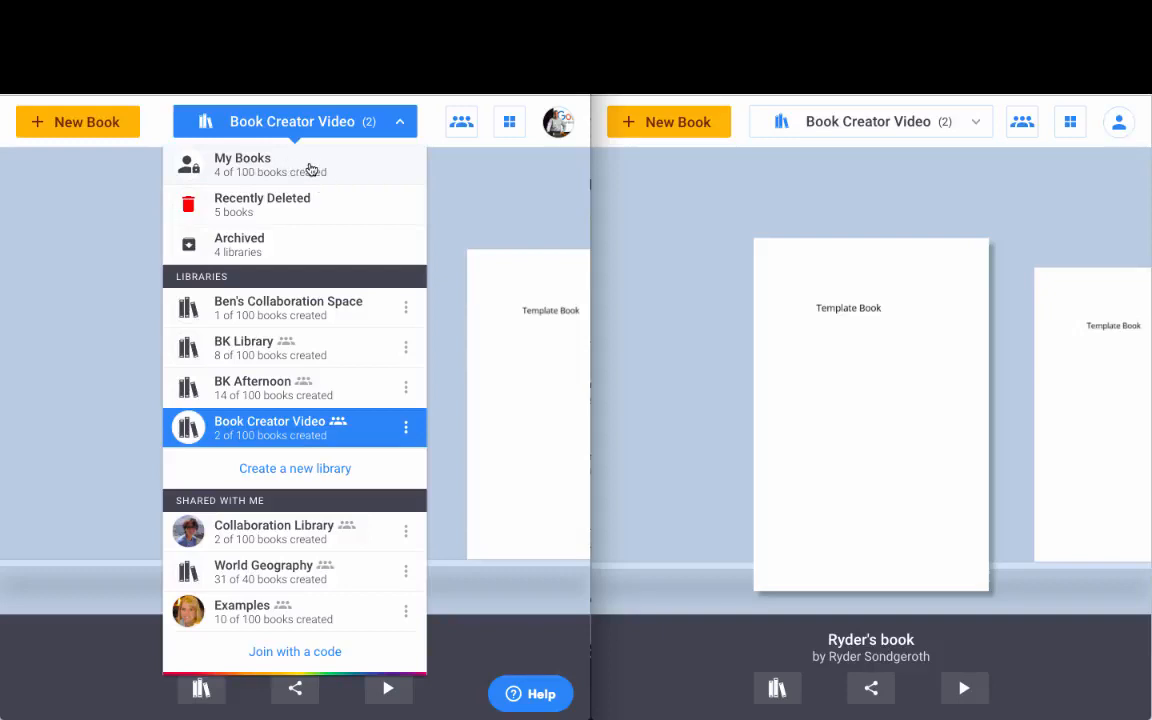
Step: Move the Medieval Japan book from My Books into the Book Creator Video library
{"action": "left_click", "coordinate": [311, 170]}
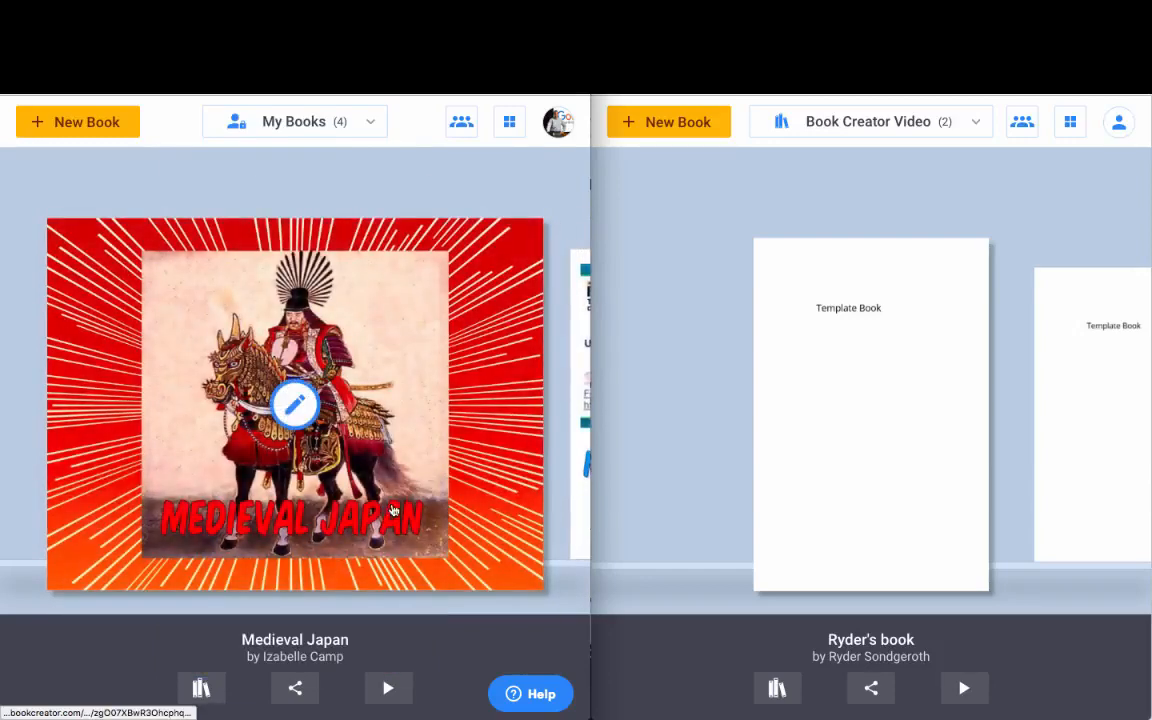
{"action": "left_click", "coordinate": [346, 532]}
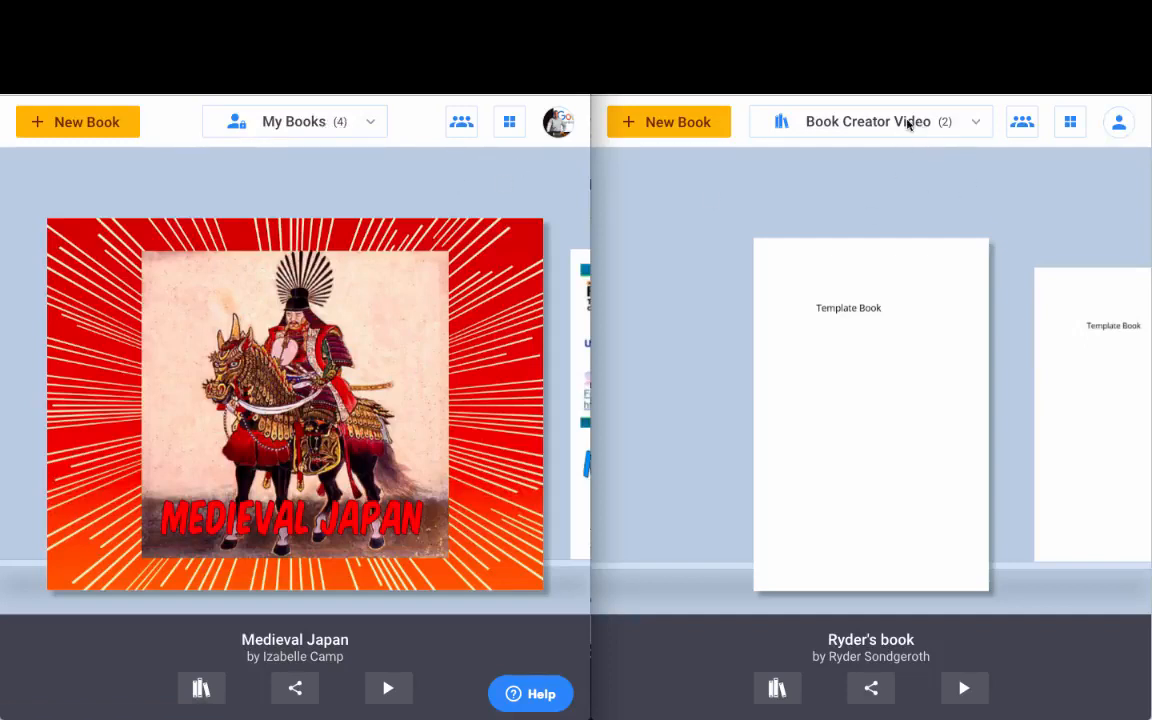
{"action": "left_click", "coordinate": [201, 689]}
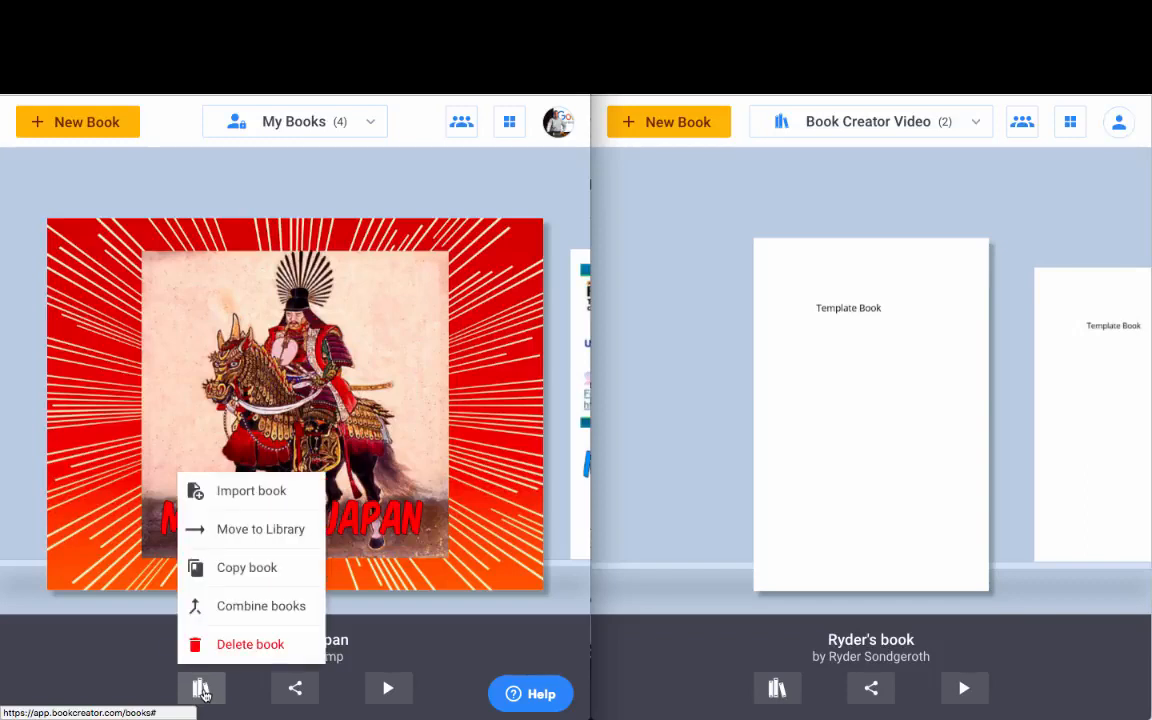
{"action": "left_click", "coordinate": [245, 530]}
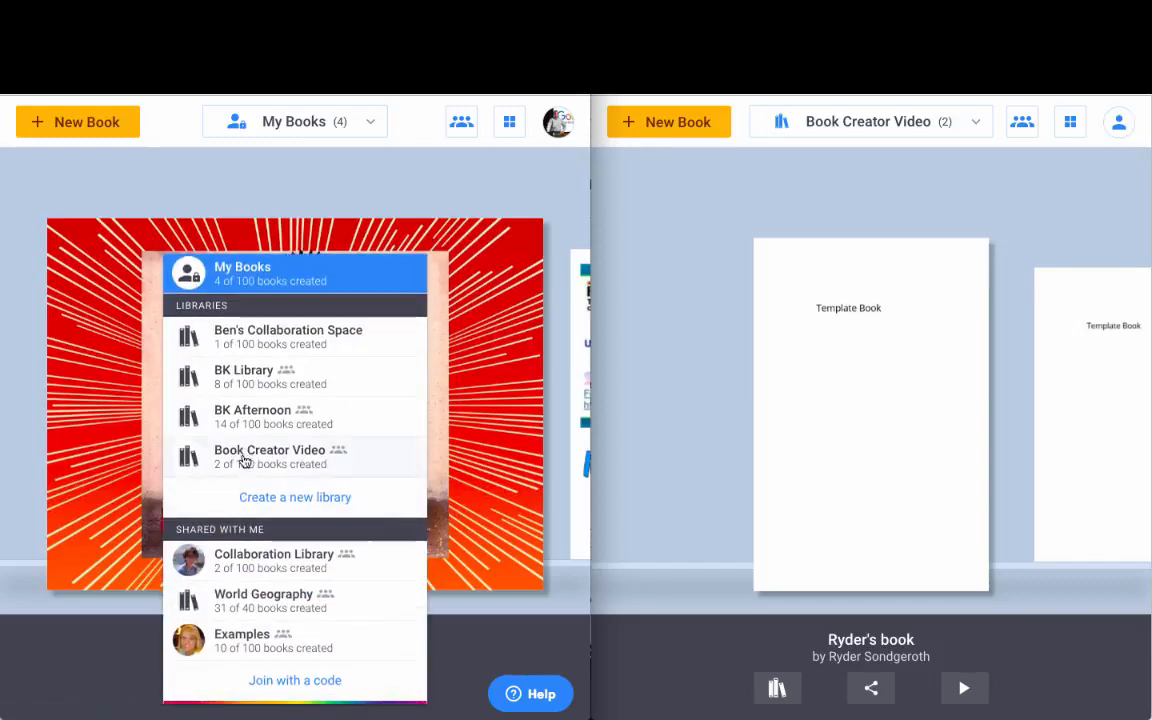
{"action": "left_click", "coordinate": [294, 458]}
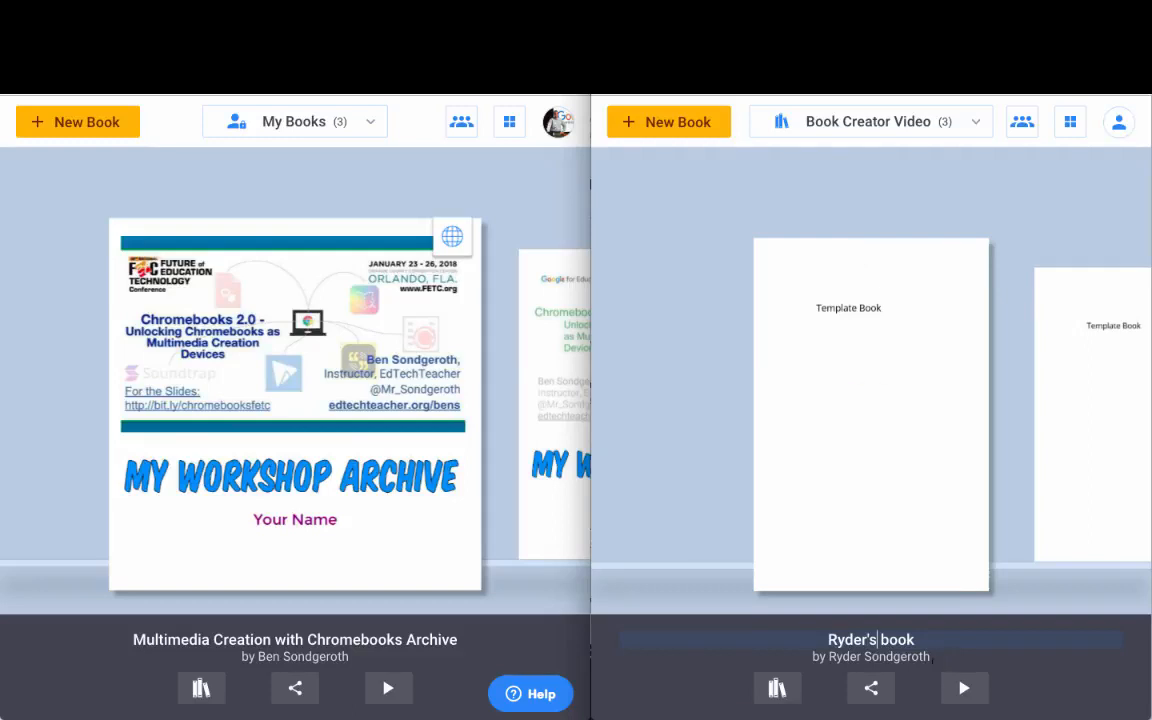
{"action": "scroll", "coordinate": [1017, 429], "scroll_direction": "right", "scroll_amount": 5}
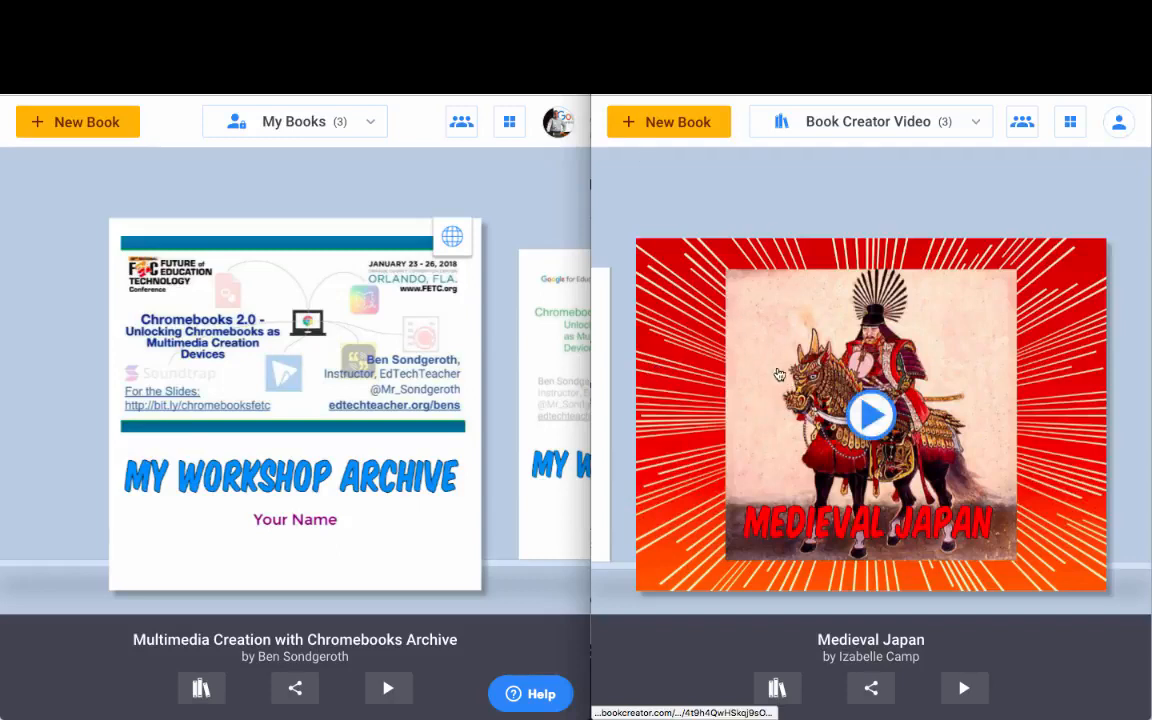
Step: Switch to the Book Creator Video library and bring Medieval Japan to the front
{"action": "left_click", "coordinate": [209, 690]}
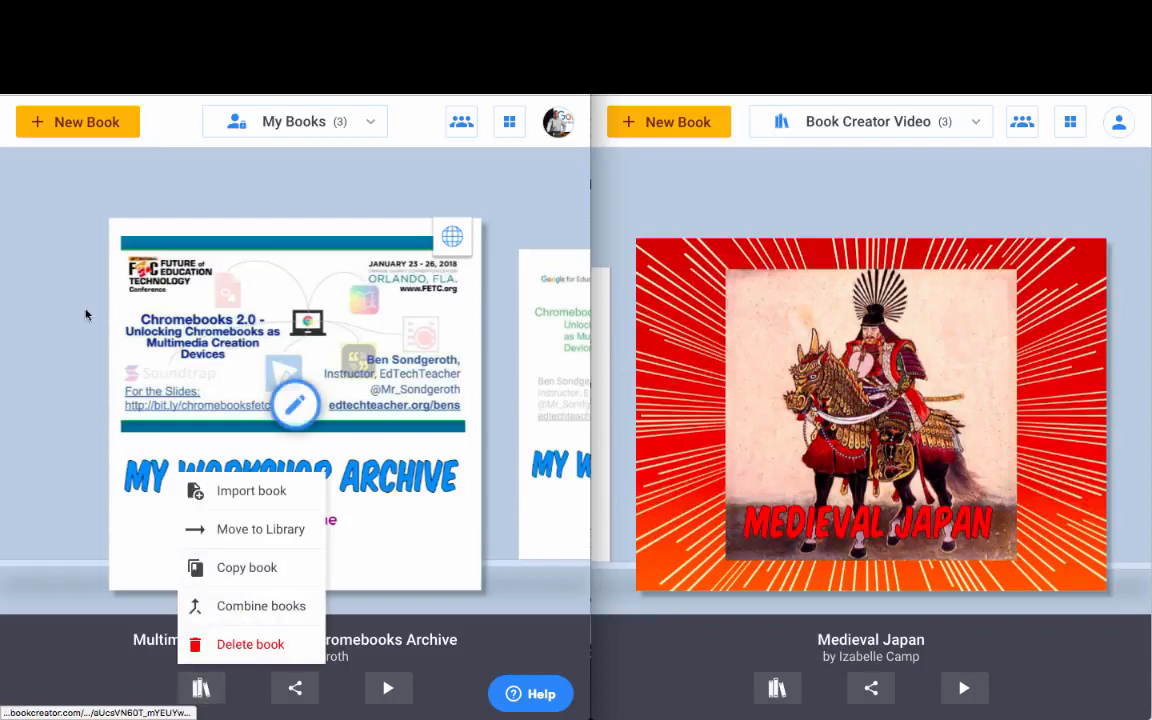
{"action": "left_click", "coordinate": [254, 382]}
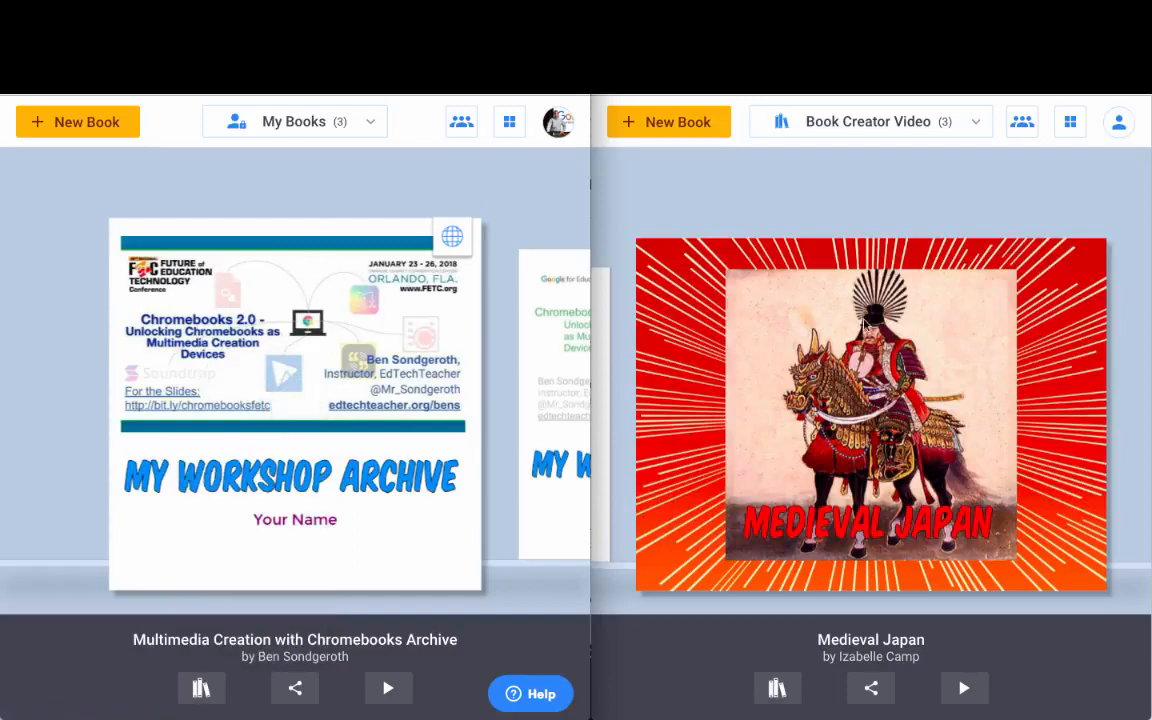
{"action": "left_click", "coordinate": [311, 121]}
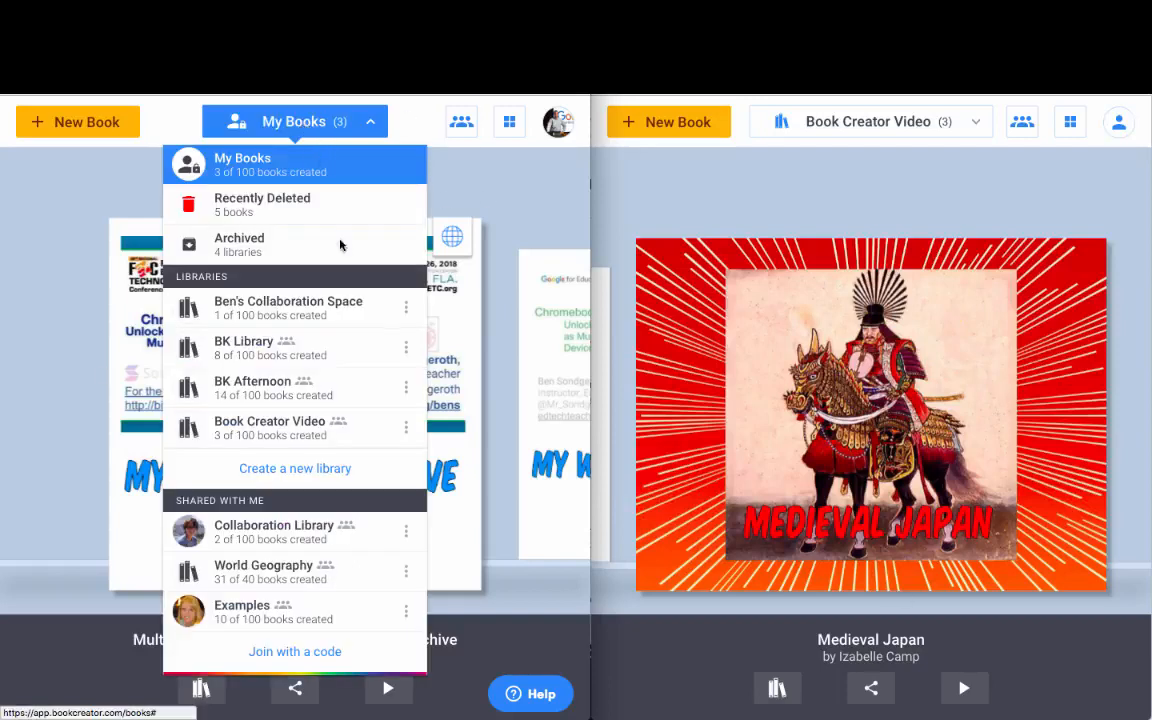
{"action": "left_click", "coordinate": [318, 435]}
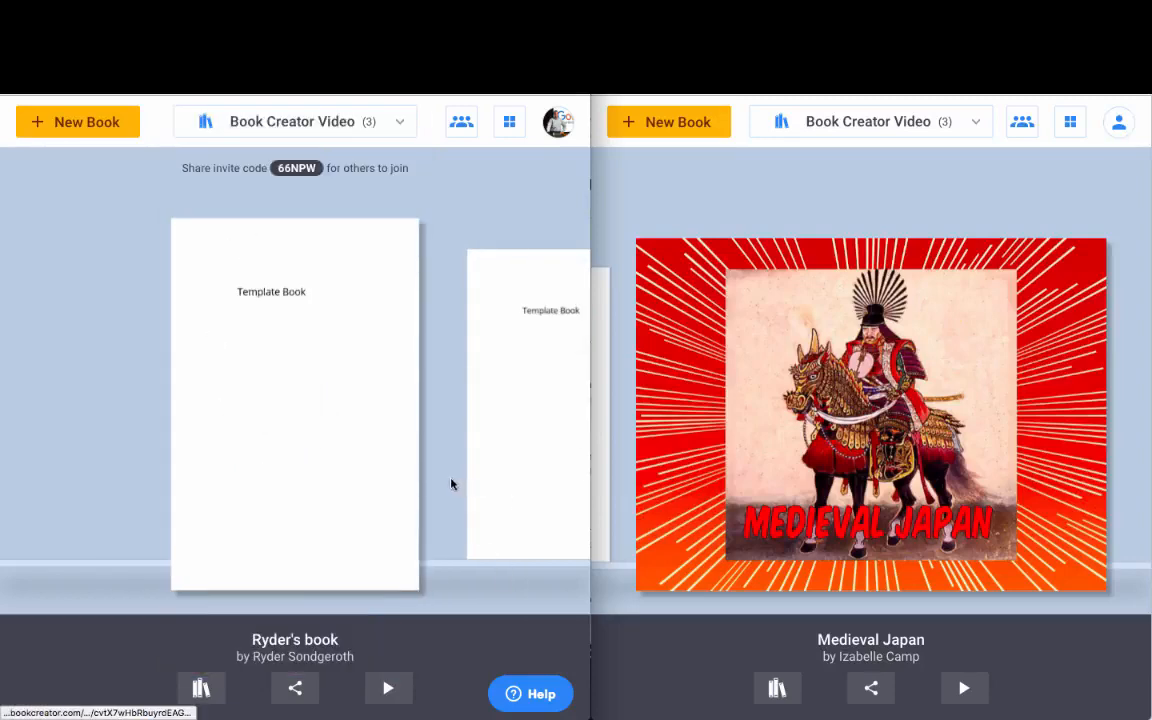
{"action": "left_click", "coordinate": [478, 472]}
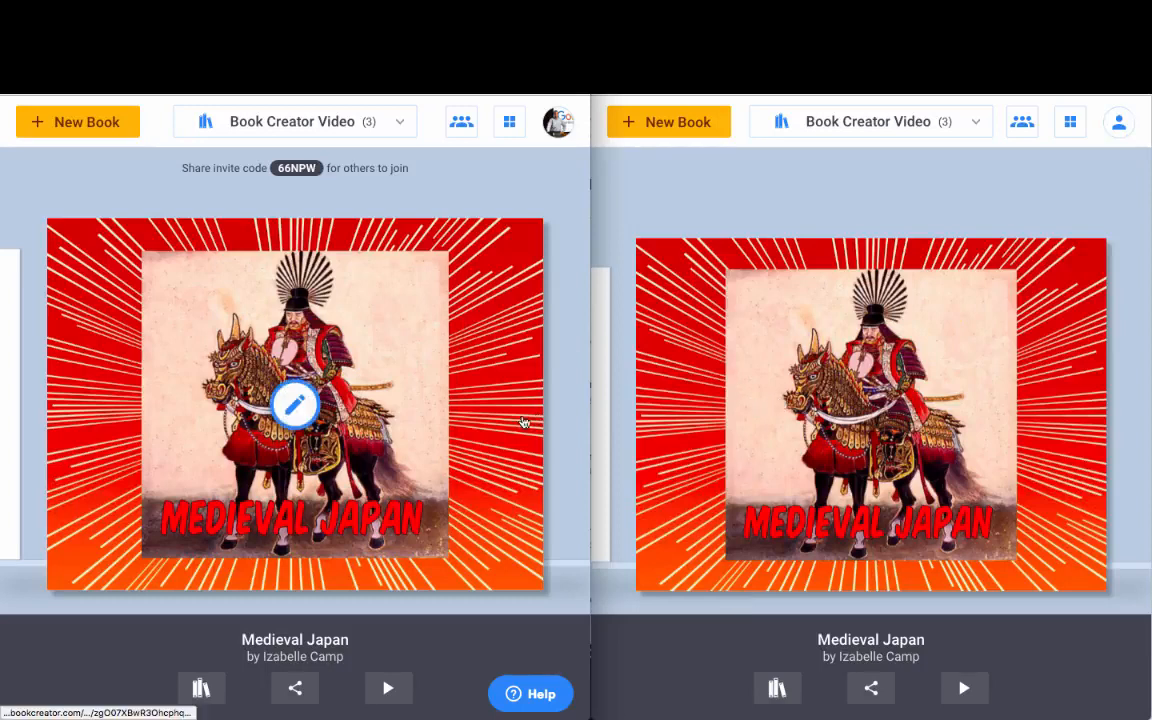
{"action": "left_click", "coordinate": [1021, 121]}
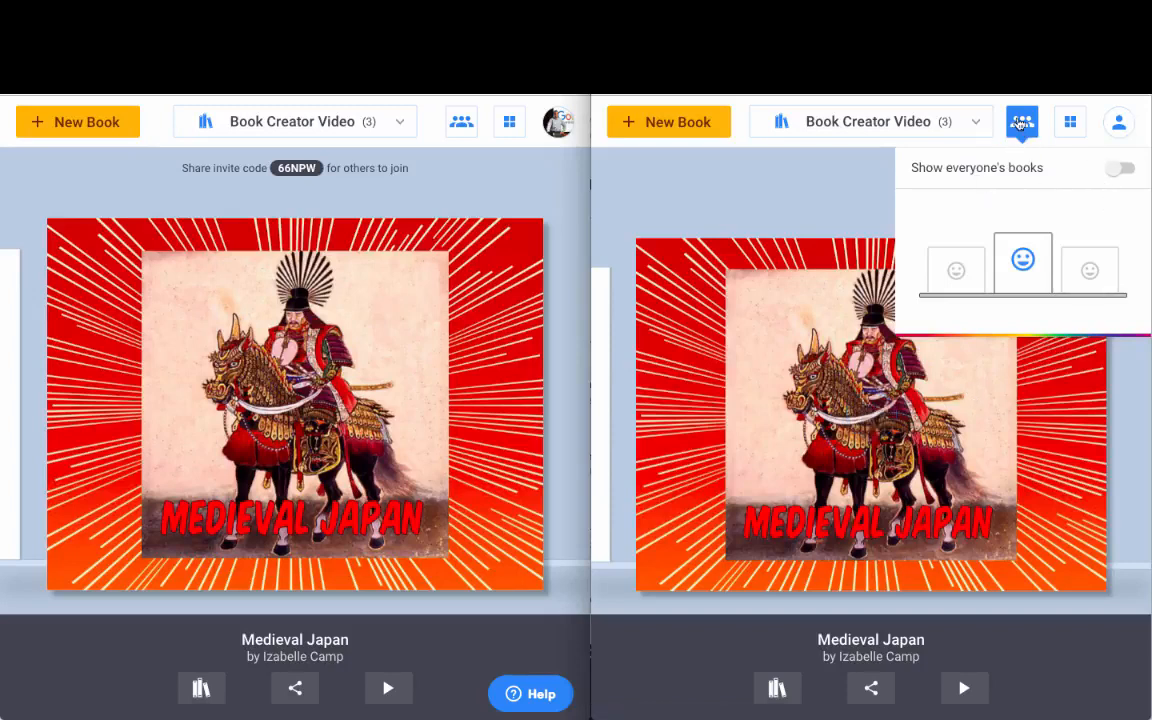
{"action": "left_click", "coordinate": [1119, 169]}
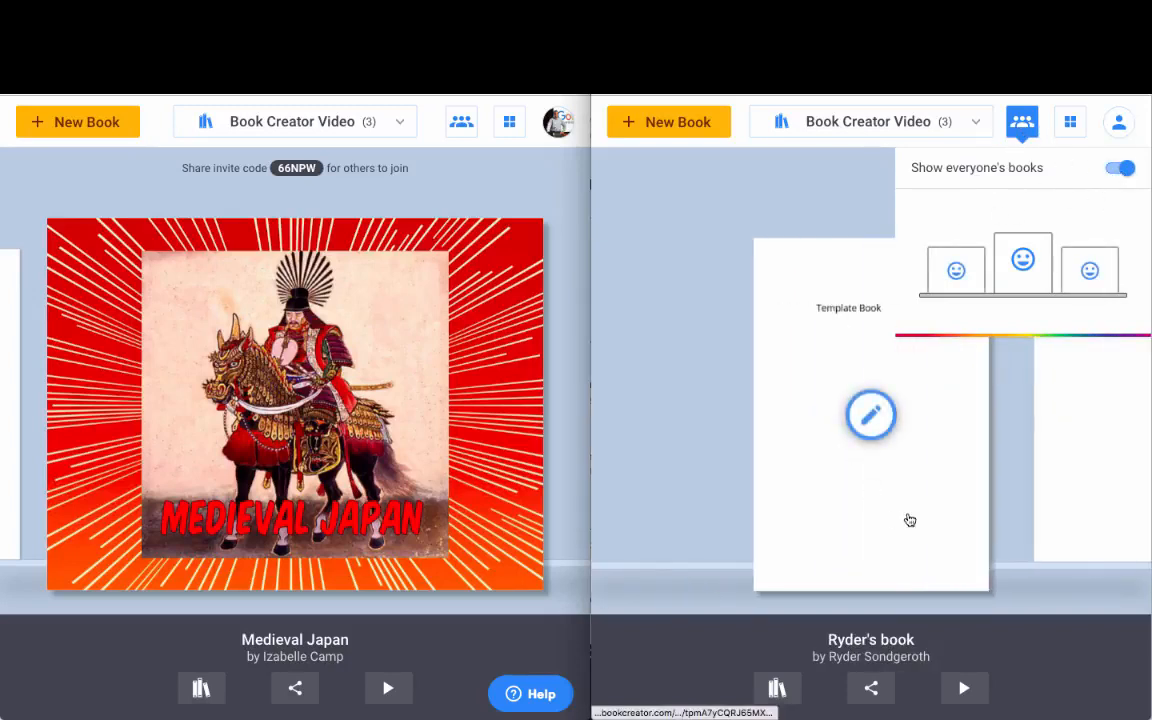
{"action": "left_click", "coordinate": [1121, 171]}
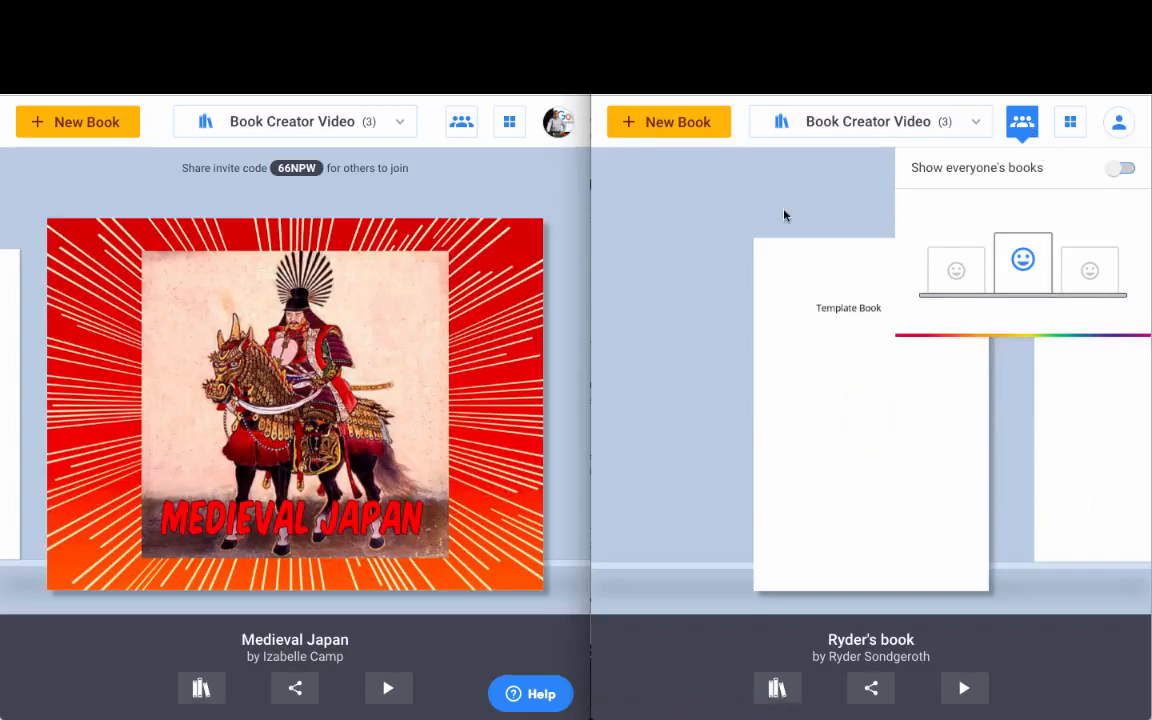
{"action": "left_click", "coordinate": [460, 122]}
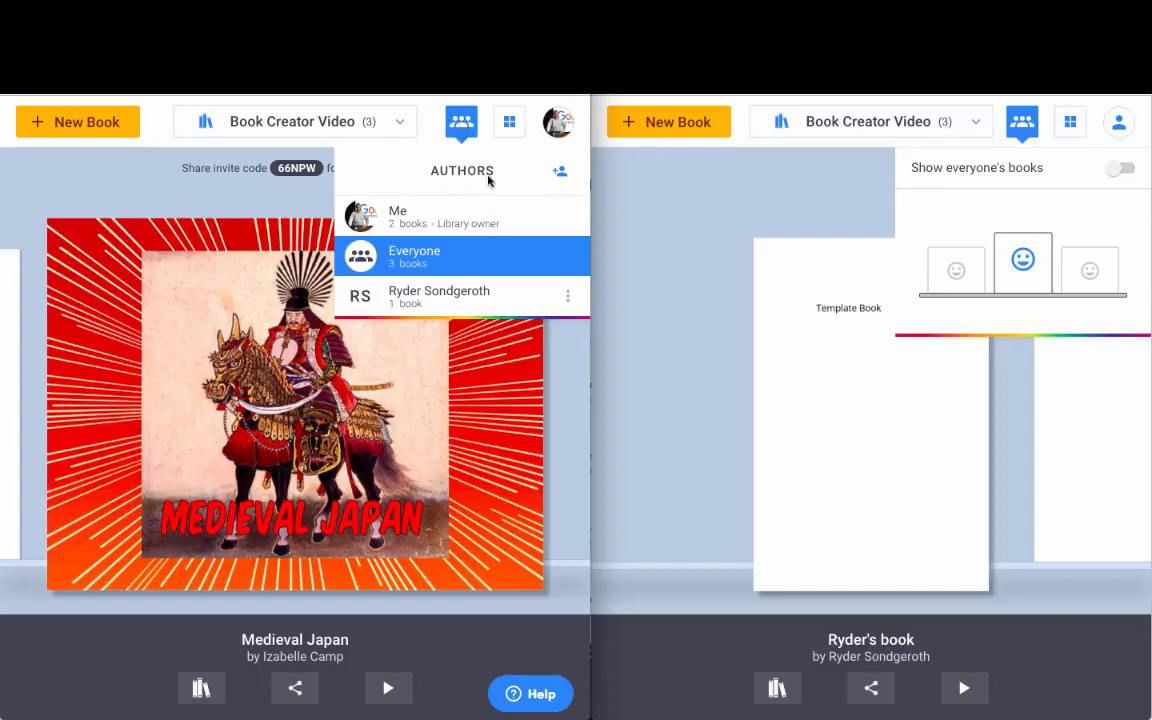
{"action": "left_click", "coordinate": [417, 301]}
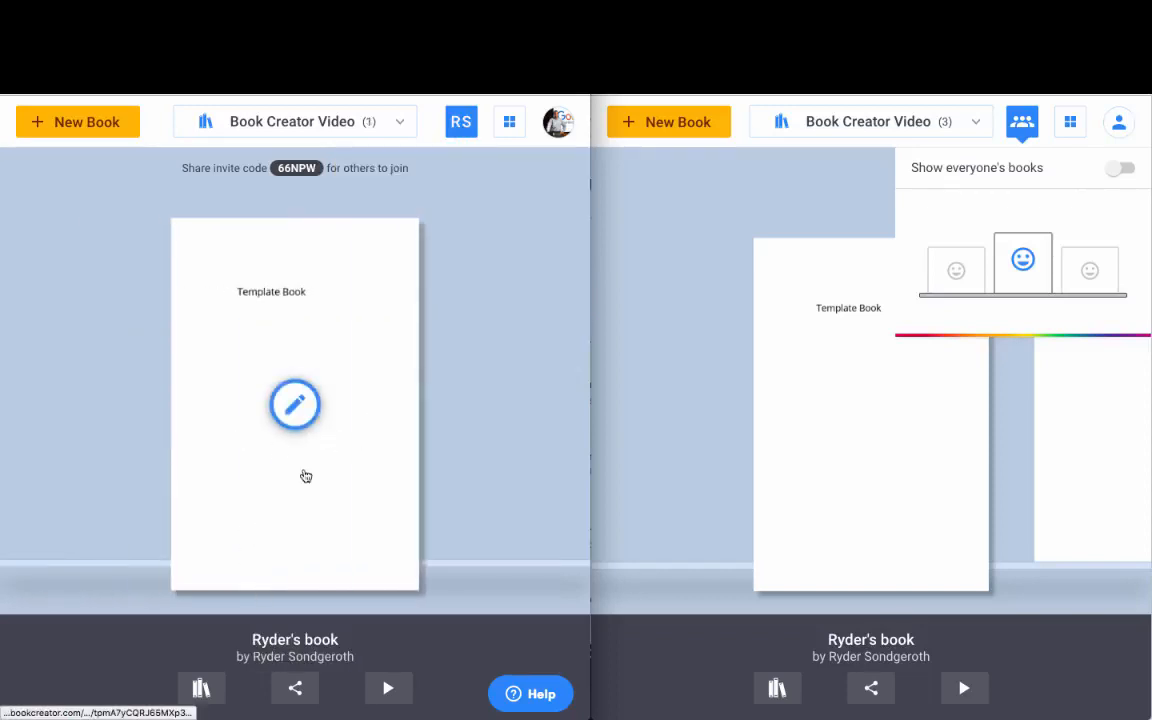
{"action": "left_click", "coordinate": [461, 121]}
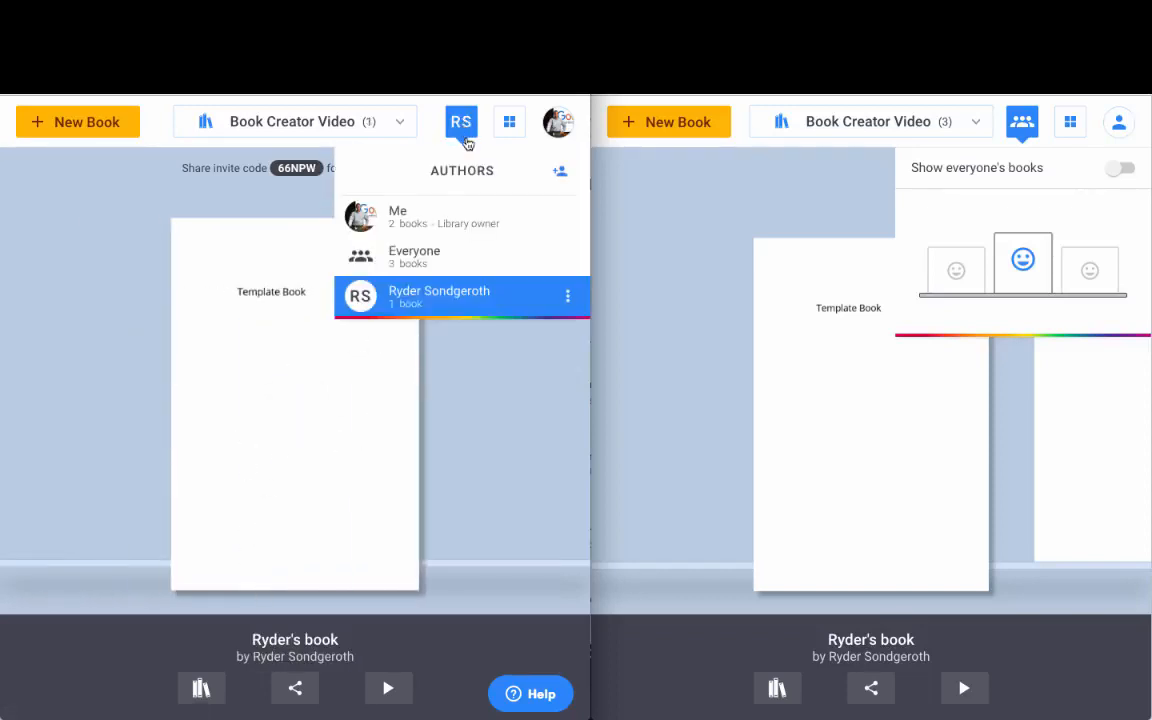
{"action": "left_click", "coordinate": [427, 255]}
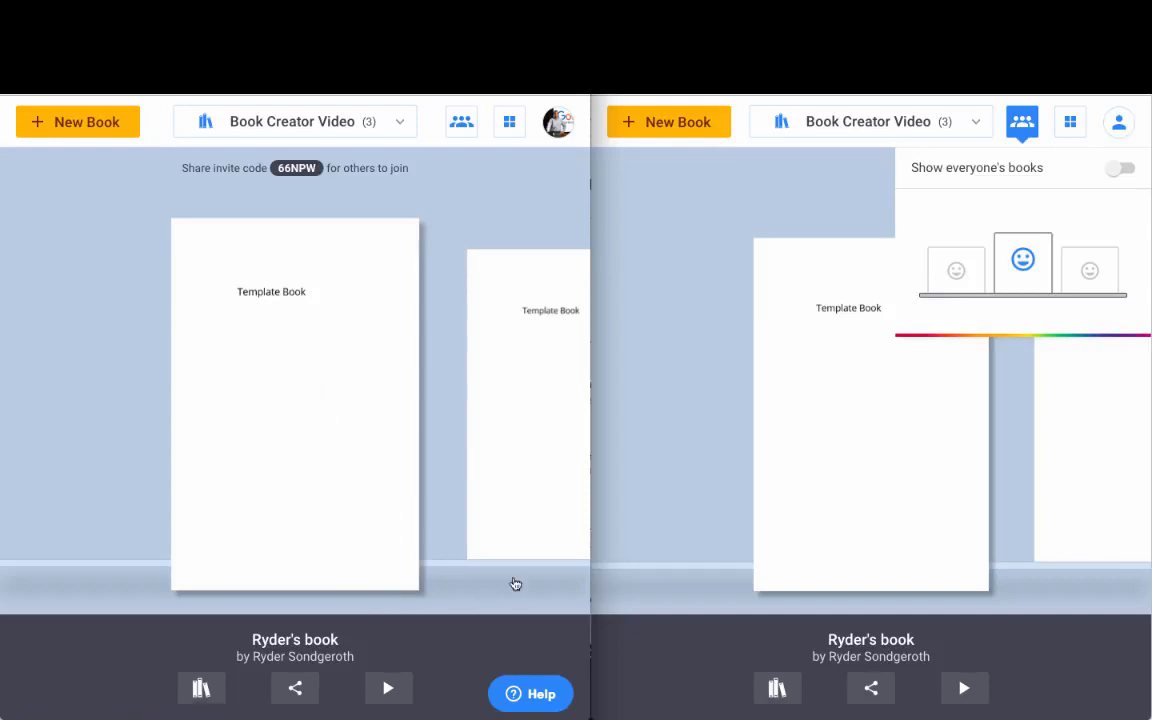
{"action": "left_click", "coordinate": [461, 121]}
{"action": "left_click", "coordinate": [438, 222]}
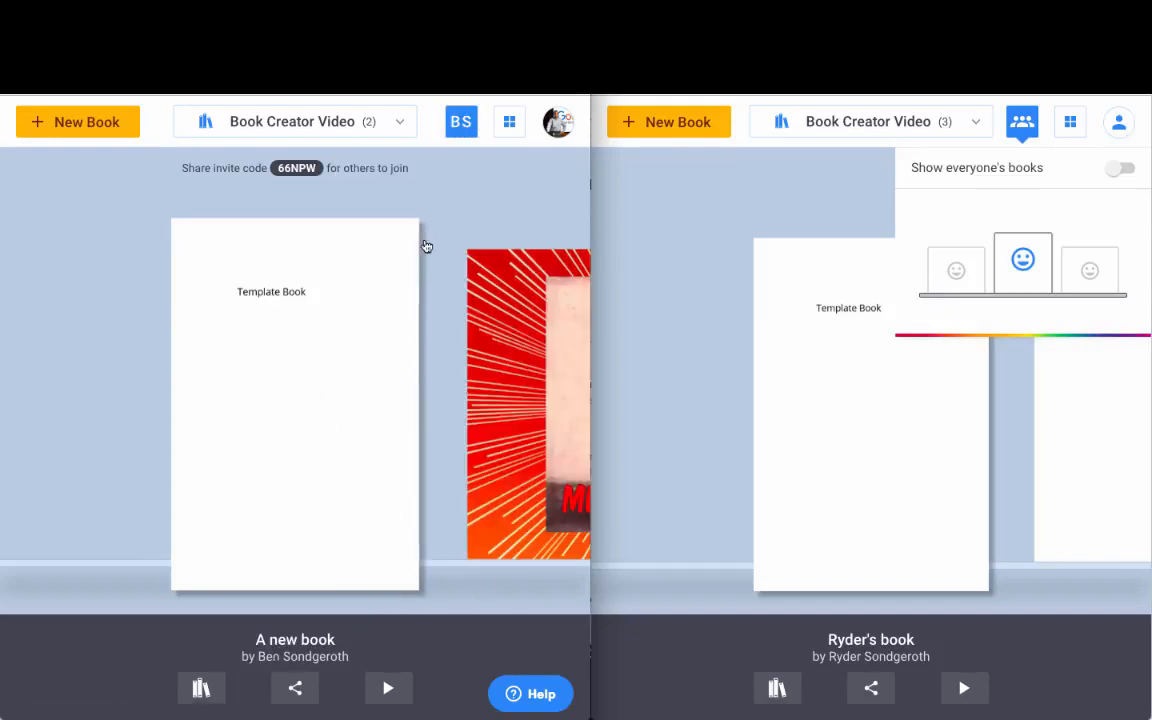
{"action": "left_click", "coordinate": [461, 121]}
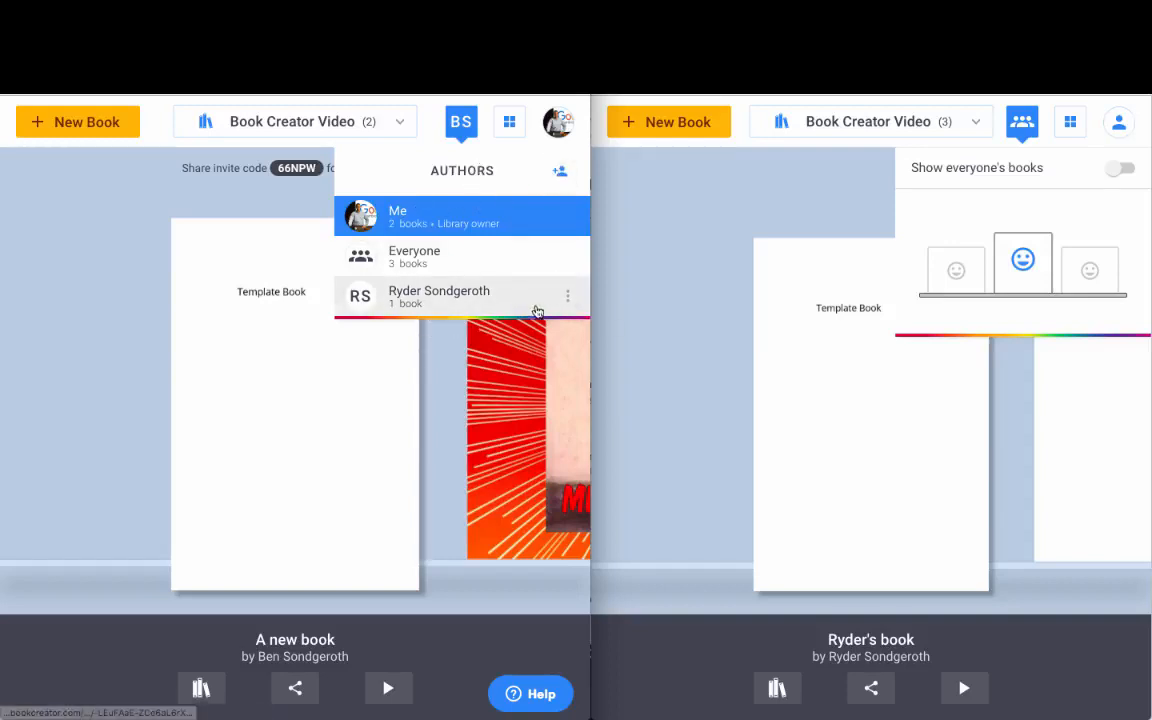
{"action": "left_click", "coordinate": [447, 259]}
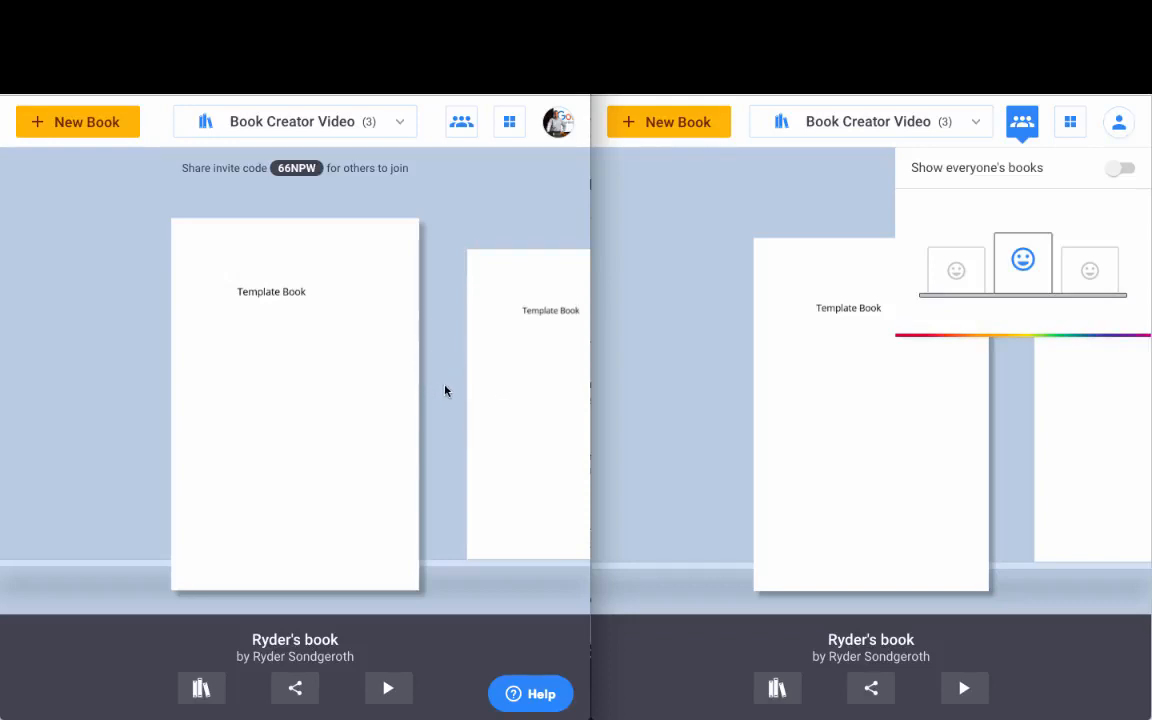
{"action": "mouse_move", "coordinate": [823, 415]}
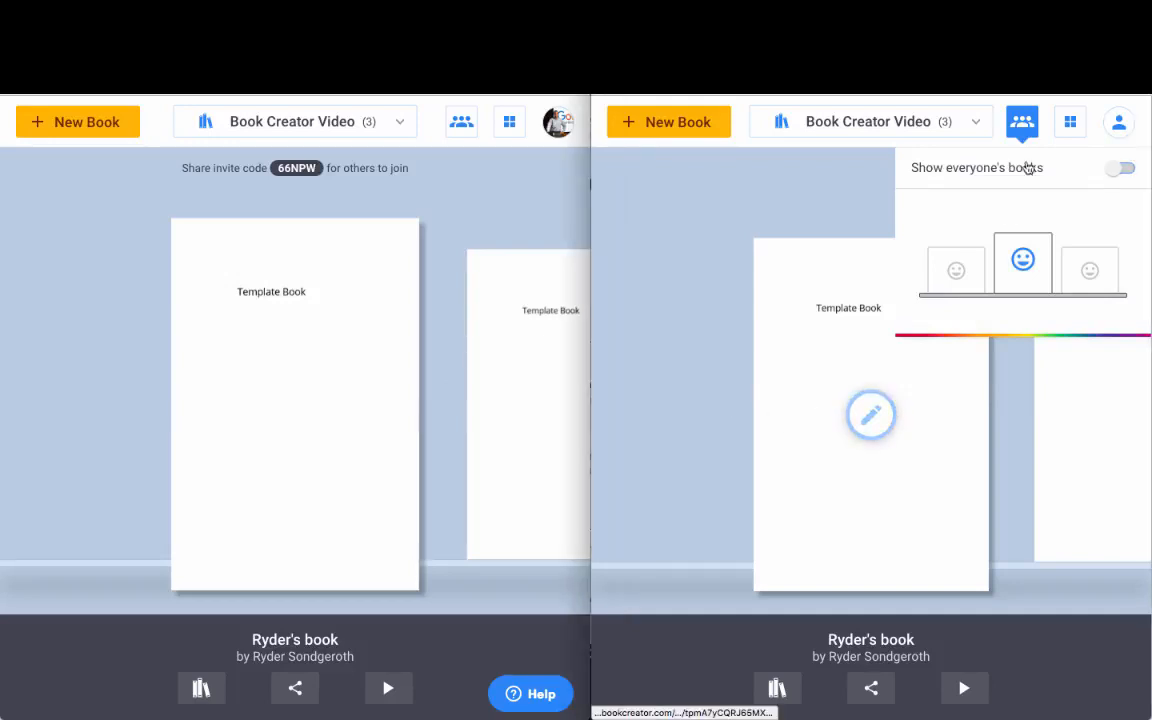
{"action": "left_click", "coordinate": [1006, 359]}
{"action": "mouse_move", "coordinate": [975, 391]}
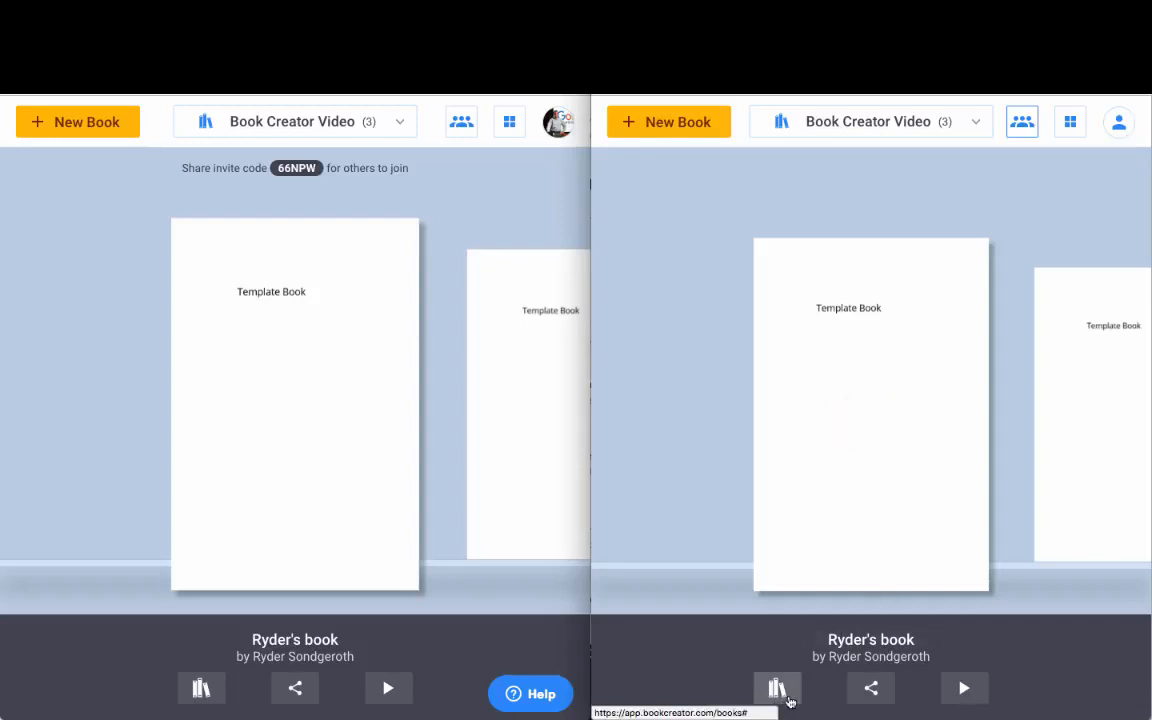
{"action": "left_click", "coordinate": [868, 694]}
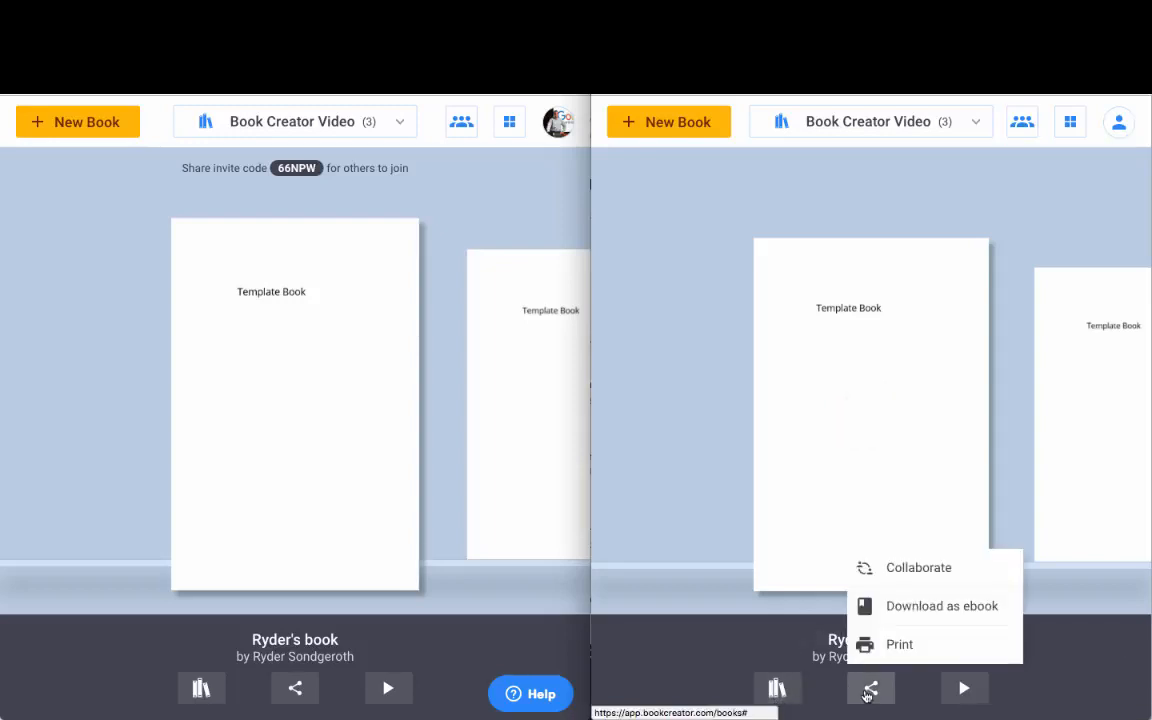
{"action": "left_click", "coordinate": [918, 568]}
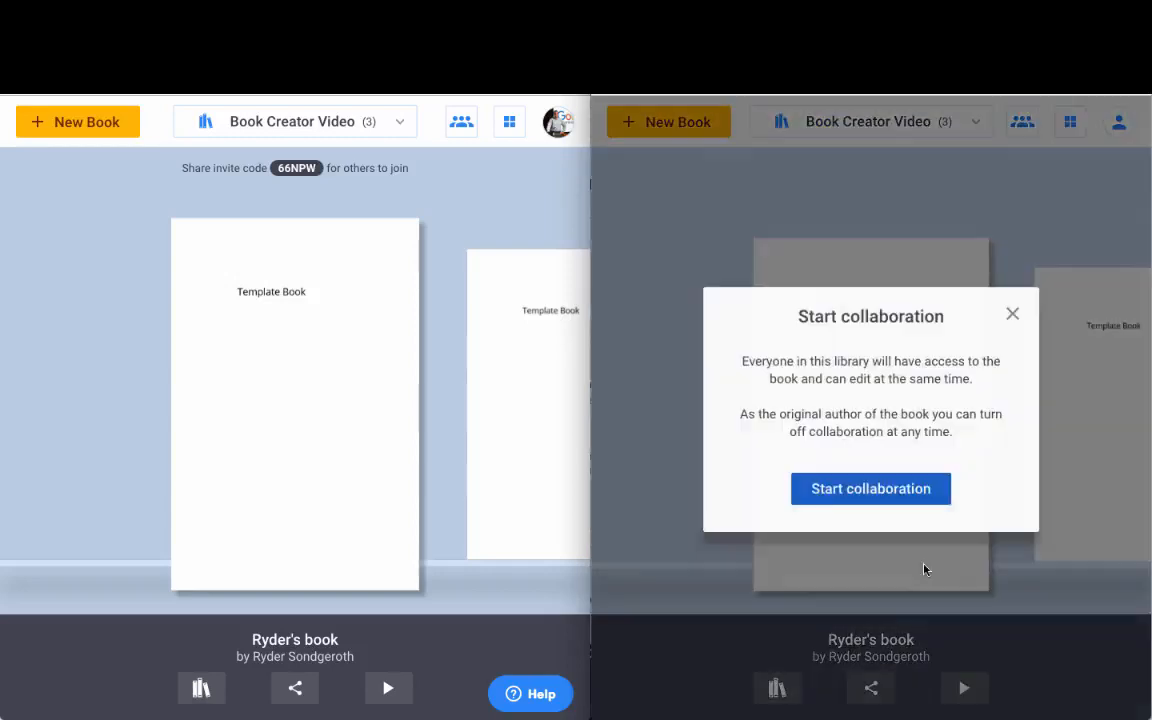
{"action": "left_click", "coordinate": [866, 490]}
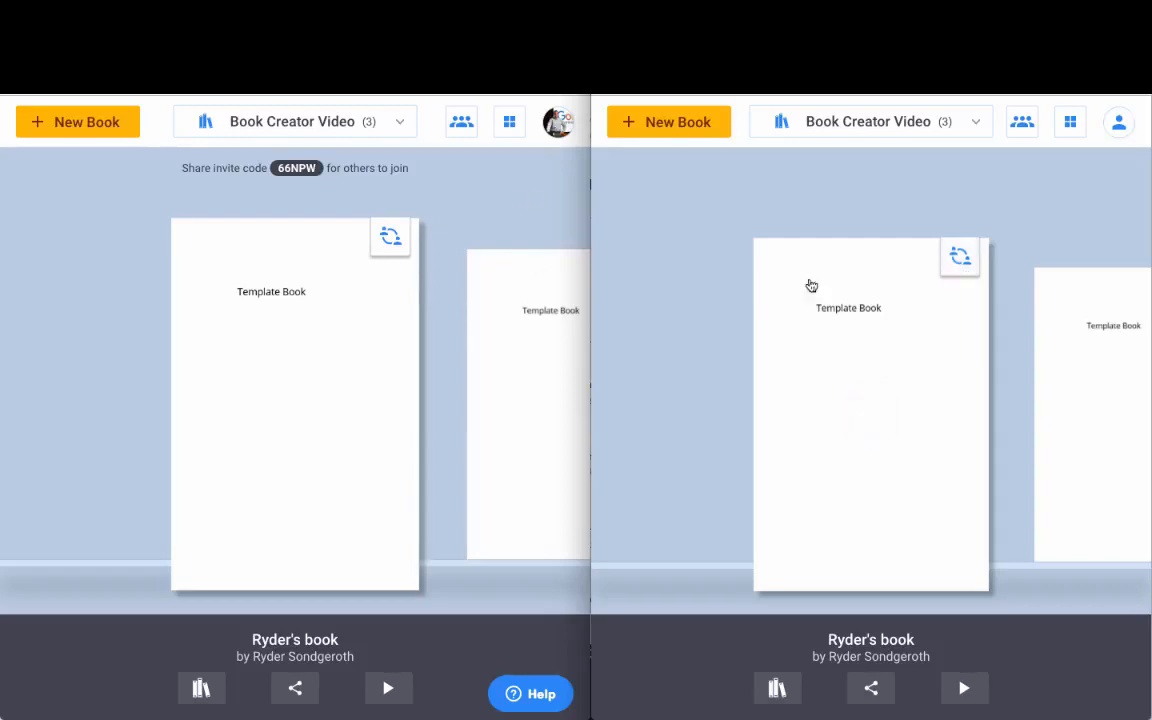
{"action": "left_click", "coordinate": [960, 260]}
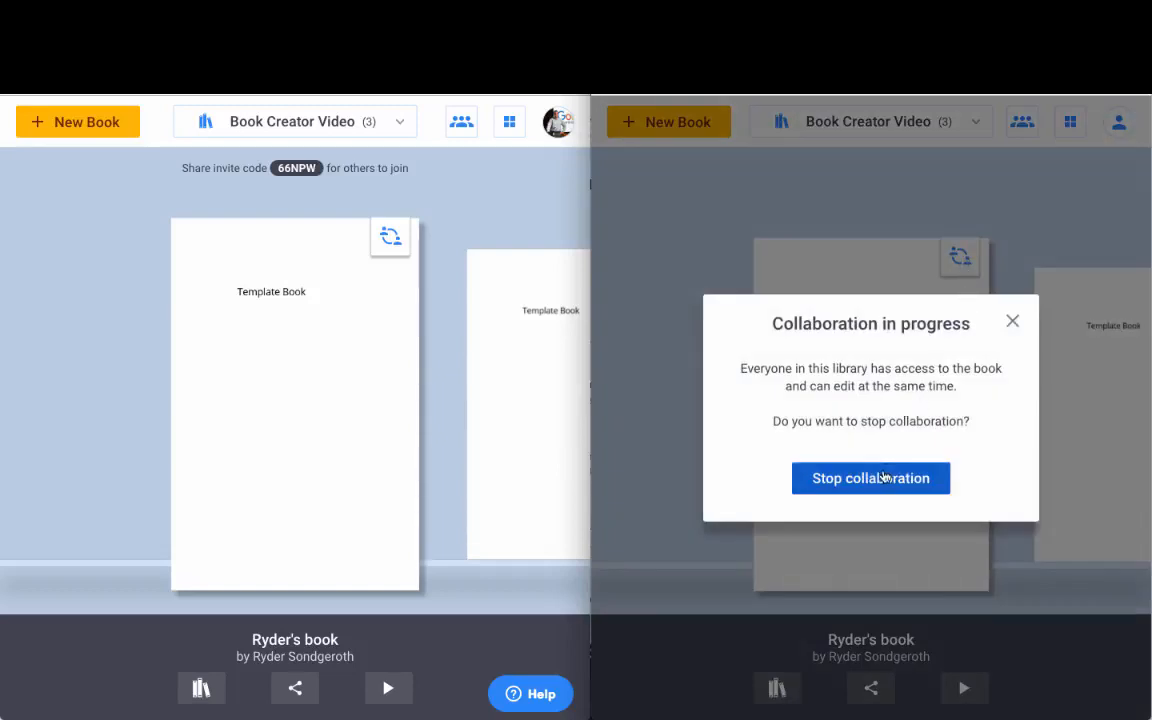
{"action": "left_click", "coordinate": [880, 490]}
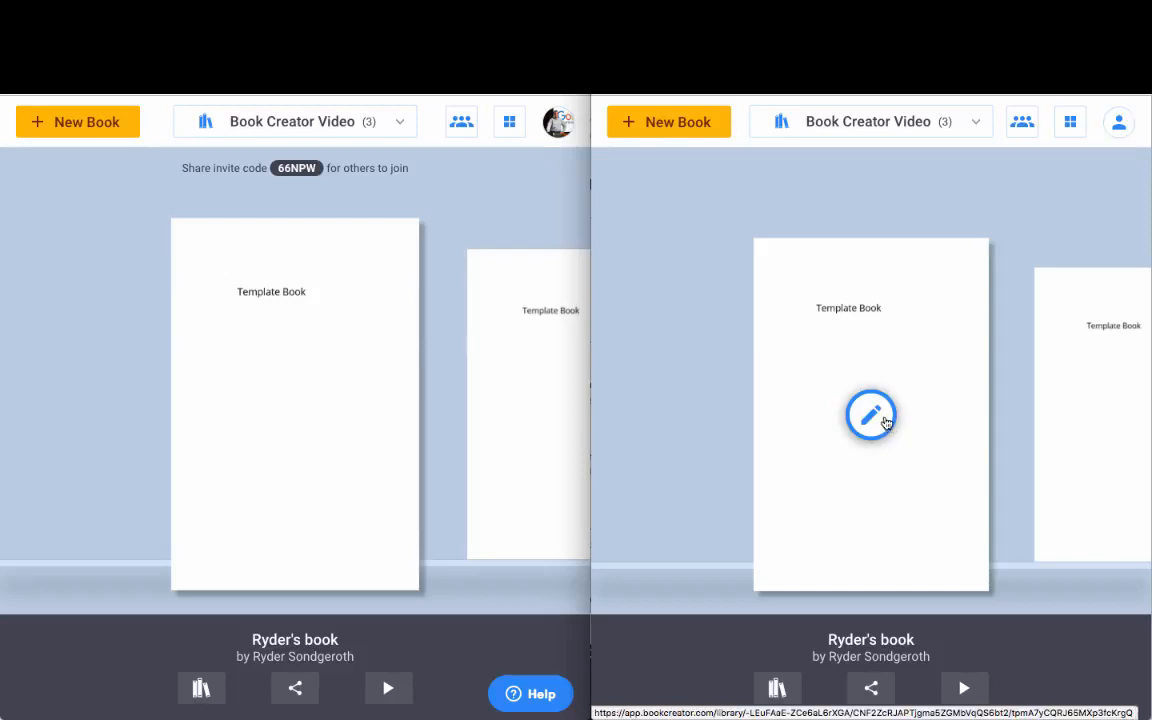
Step: Open the template book in both windows and add a text box with the author's full name
{"action": "left_click", "coordinate": [884, 420]}
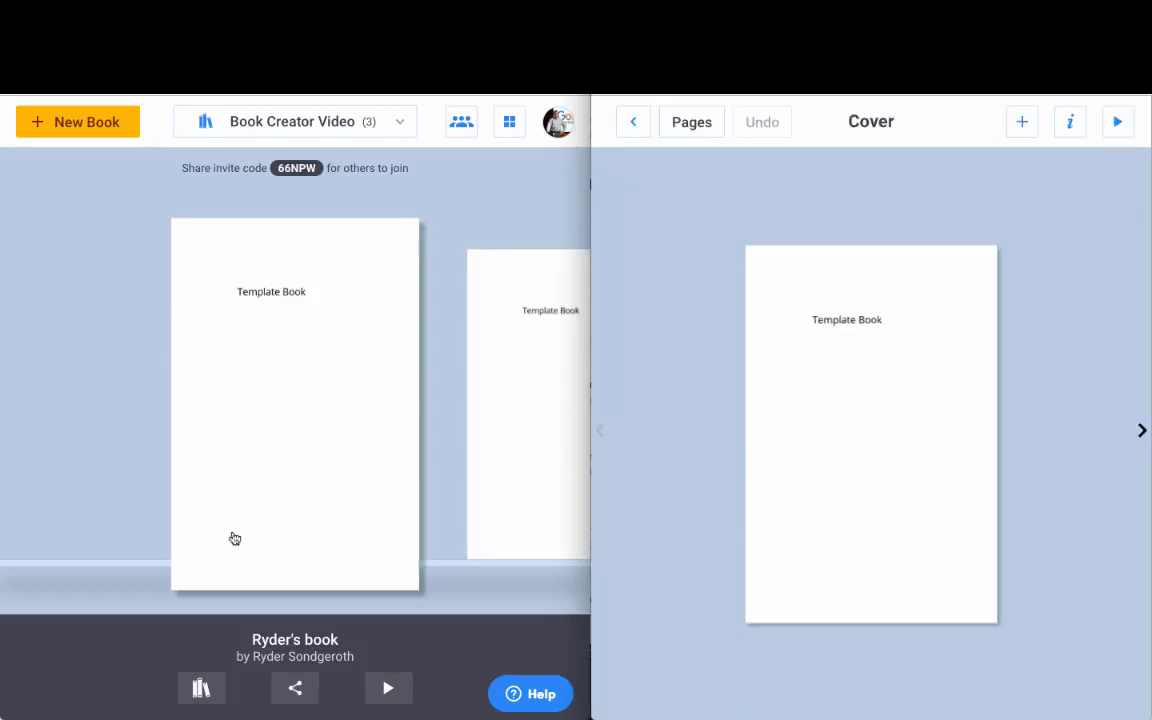
{"action": "mouse_move", "coordinate": [307, 358]}
{"action": "left_click", "coordinate": [299, 406]}
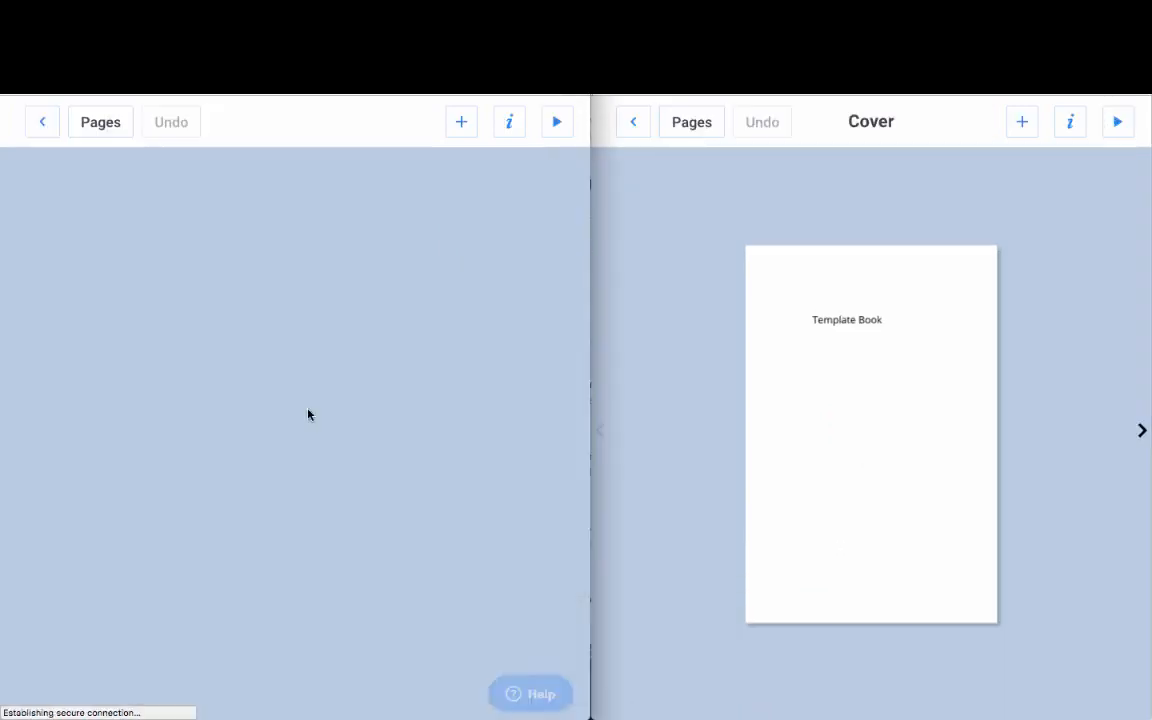
{"action": "left_click", "coordinate": [1022, 122]}
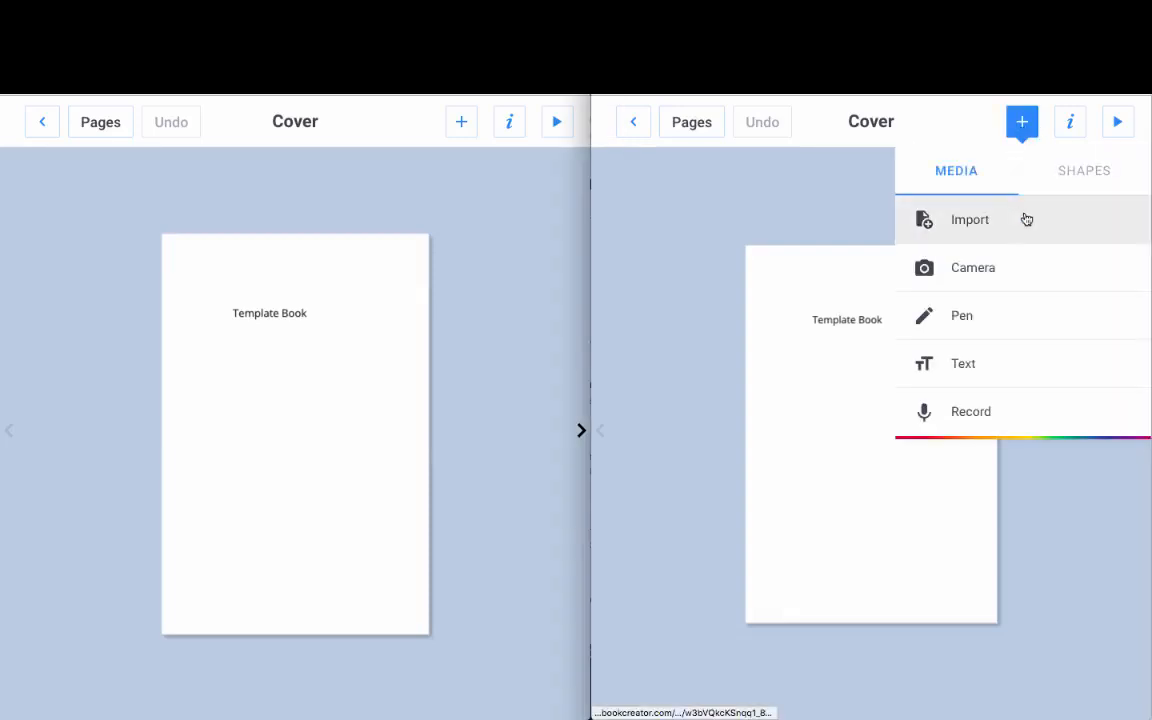
{"action": "left_click", "coordinate": [973, 368]}
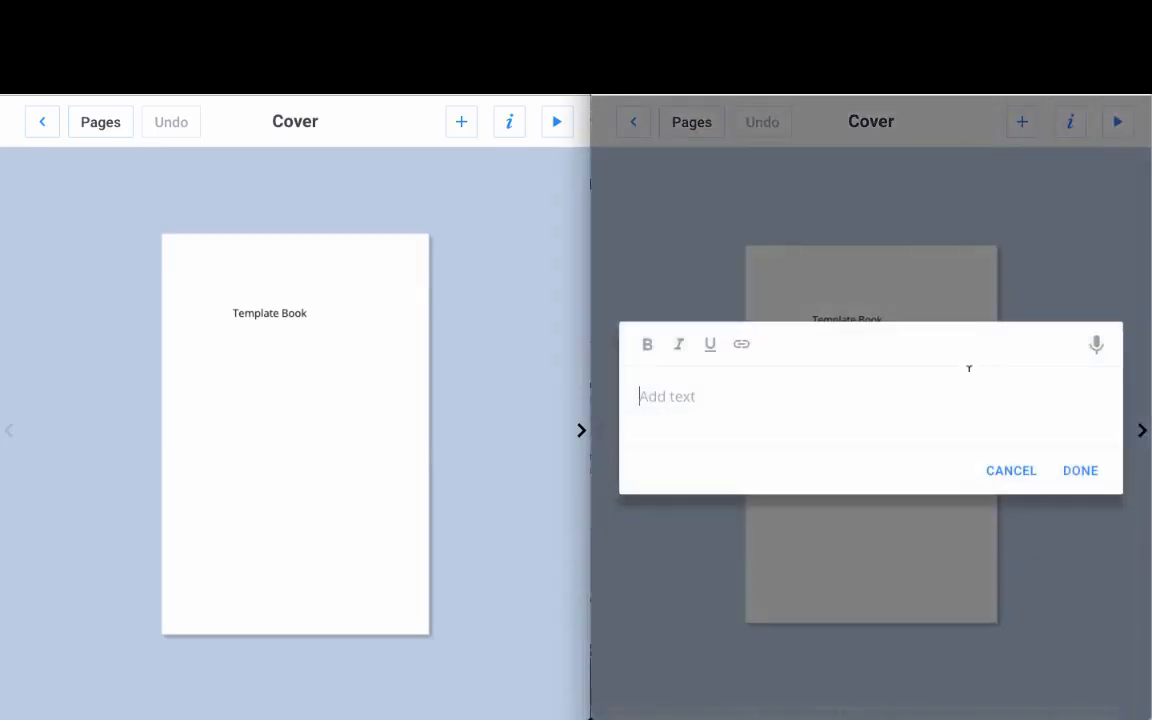
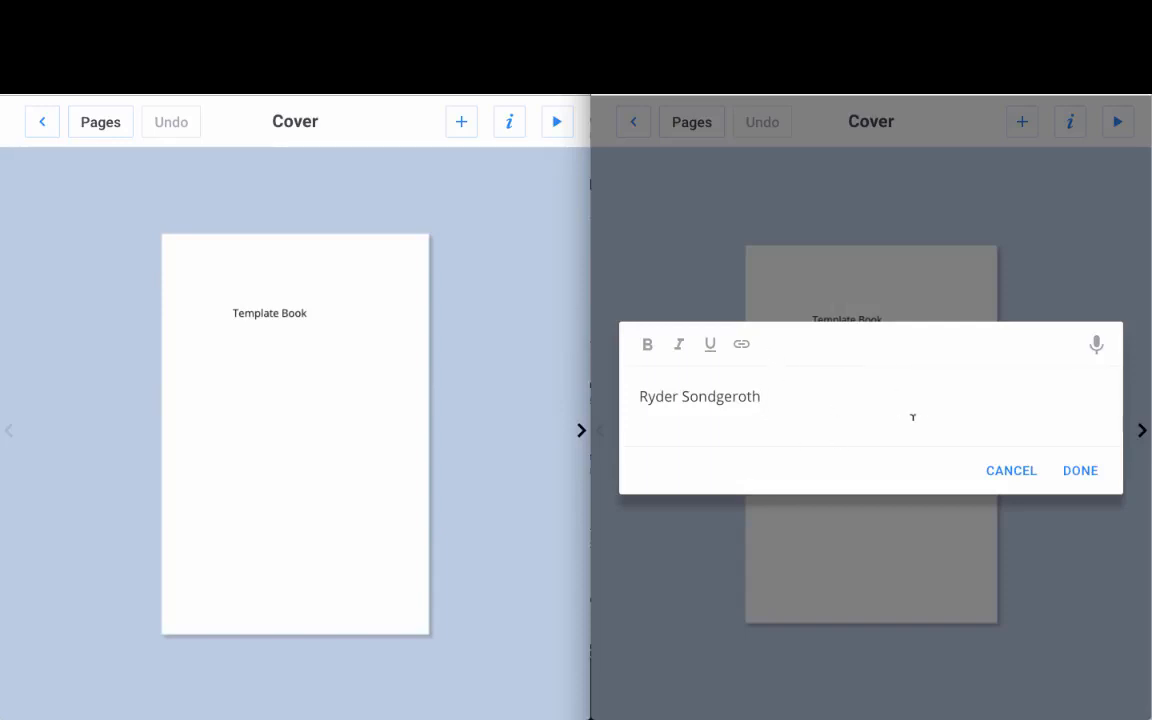
Step: Drag the author-name text to sit just below the Template Book title
{"action": "left_click", "coordinate": [1083, 472]}
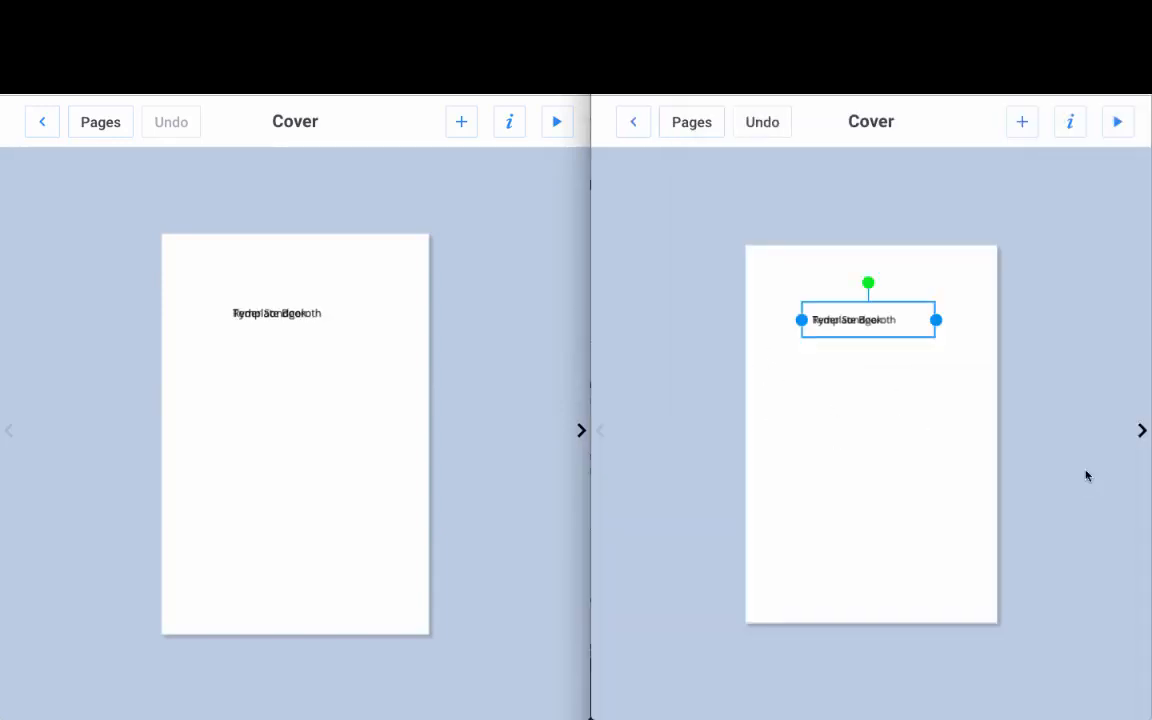
{"action": "left_click_drag", "start_coordinate": [914, 301], "coordinate": [918, 435]}
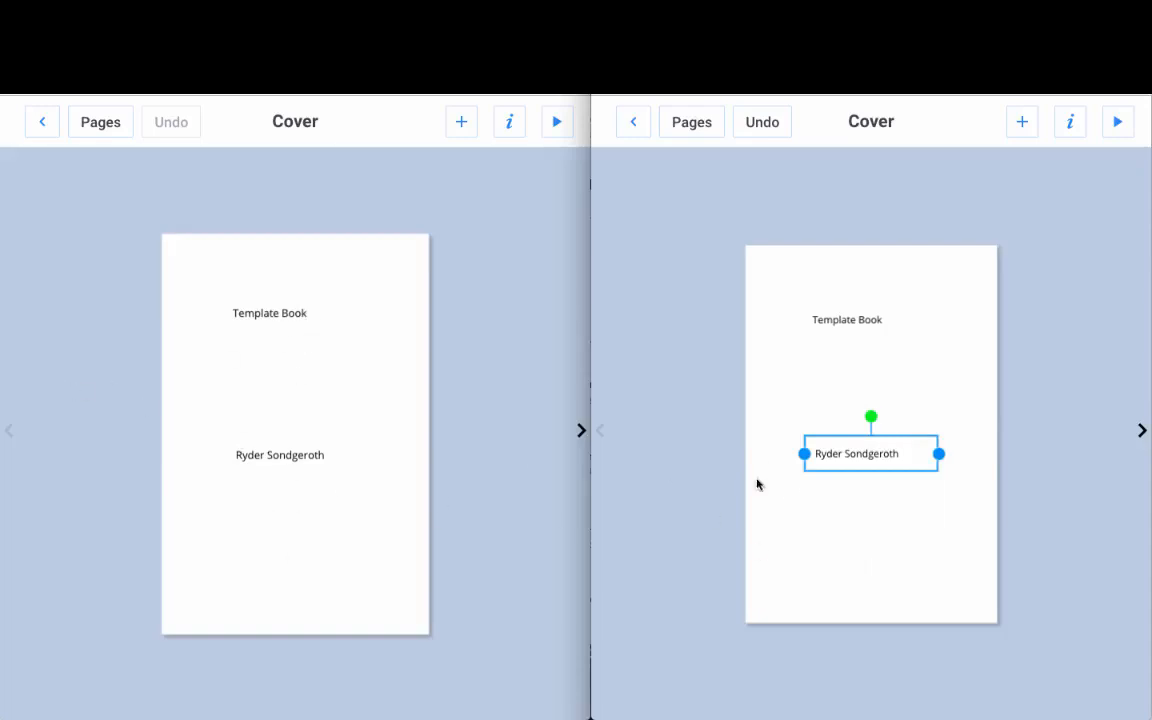
{"action": "left_click_drag", "start_coordinate": [920, 445], "coordinate": [939, 407]}
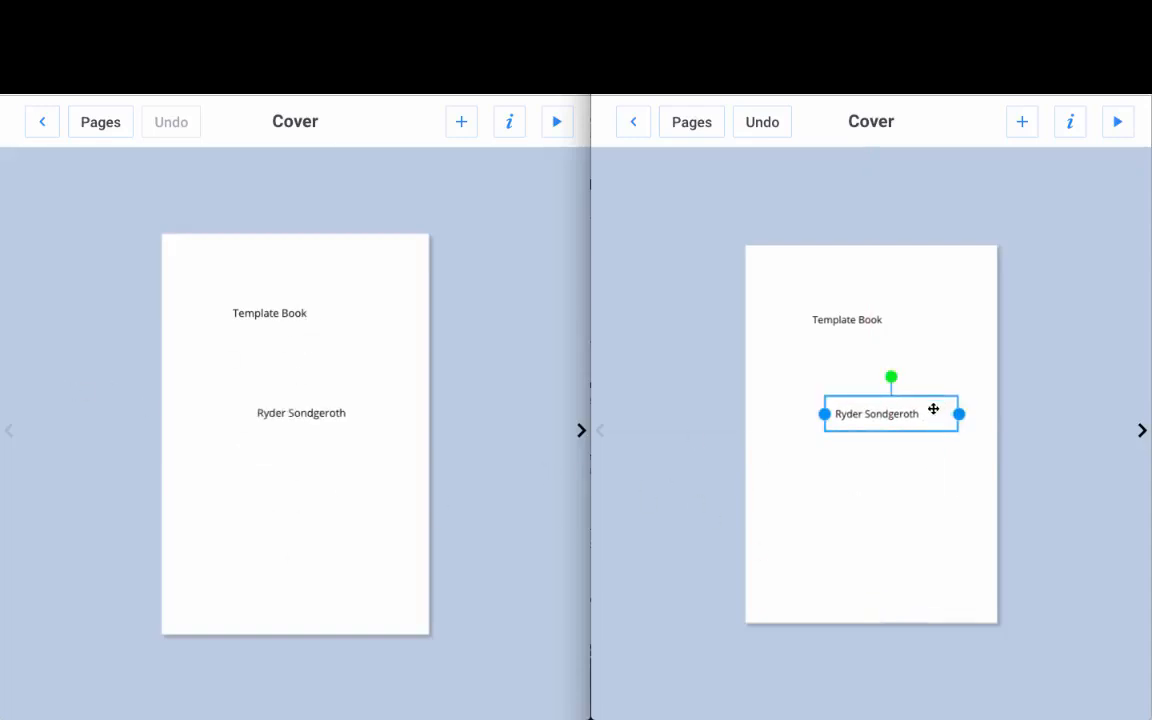
{"action": "left_click", "coordinate": [301, 415]}
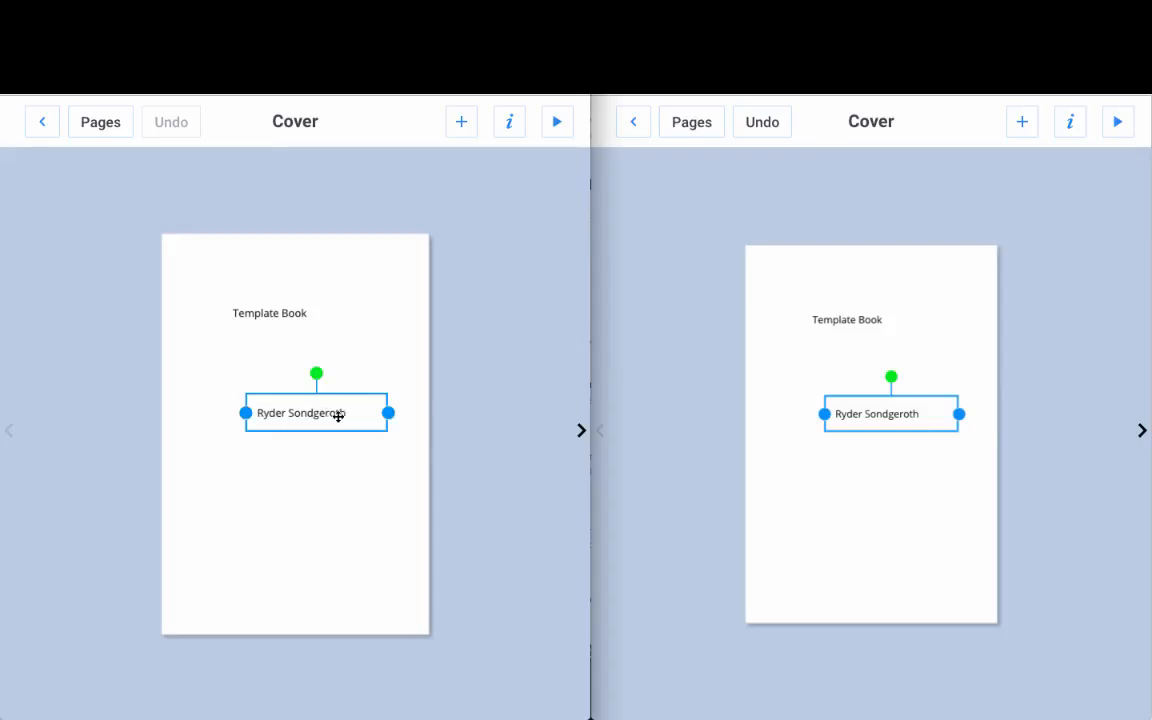
{"action": "left_click_drag", "start_coordinate": [341, 412], "coordinate": [260, 368]}
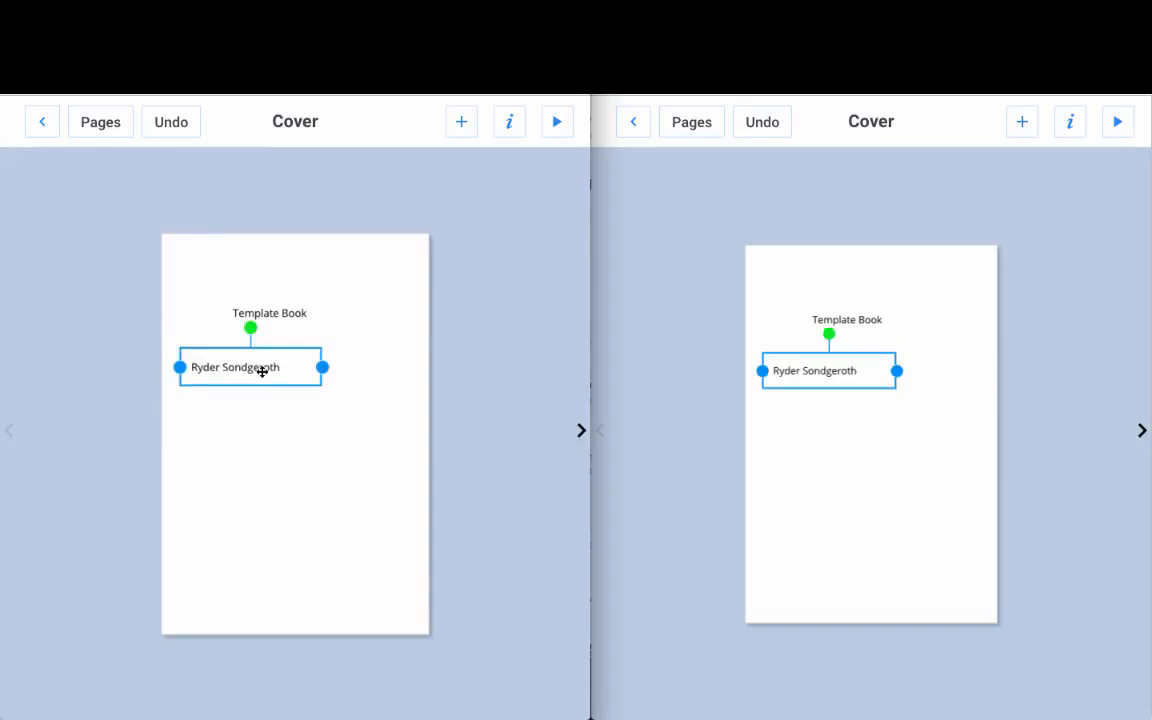
{"action": "left_click_drag", "start_coordinate": [257, 368], "coordinate": [288, 393]}
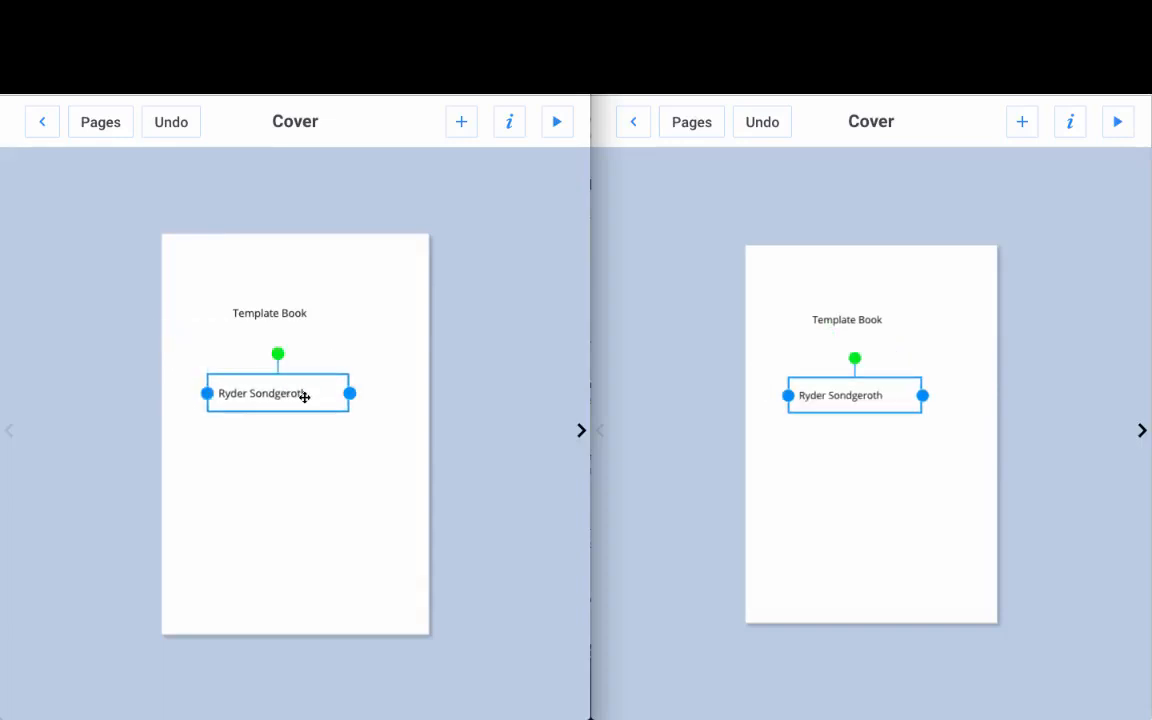
{"action": "double_click", "coordinate": [304, 396]}
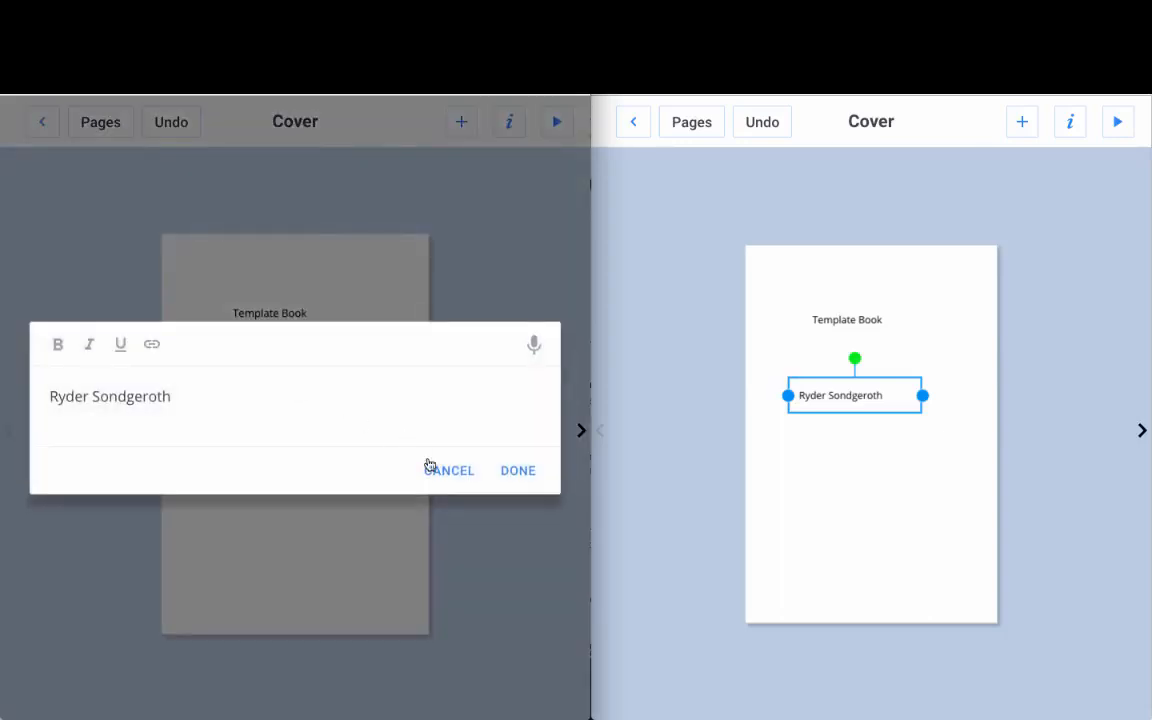
{"action": "left_click", "coordinate": [450, 471]}
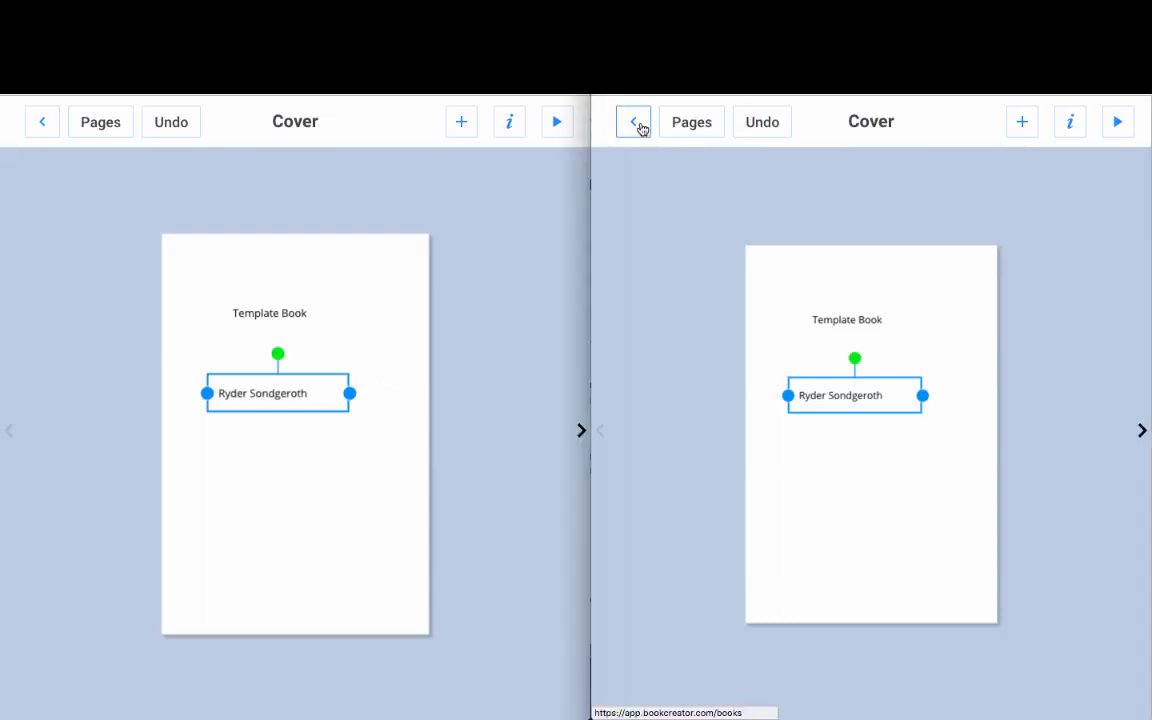
Step: Return both windows to the shelf and print the book as a PDF, then close the preview
{"action": "left_click", "coordinate": [635, 122]}
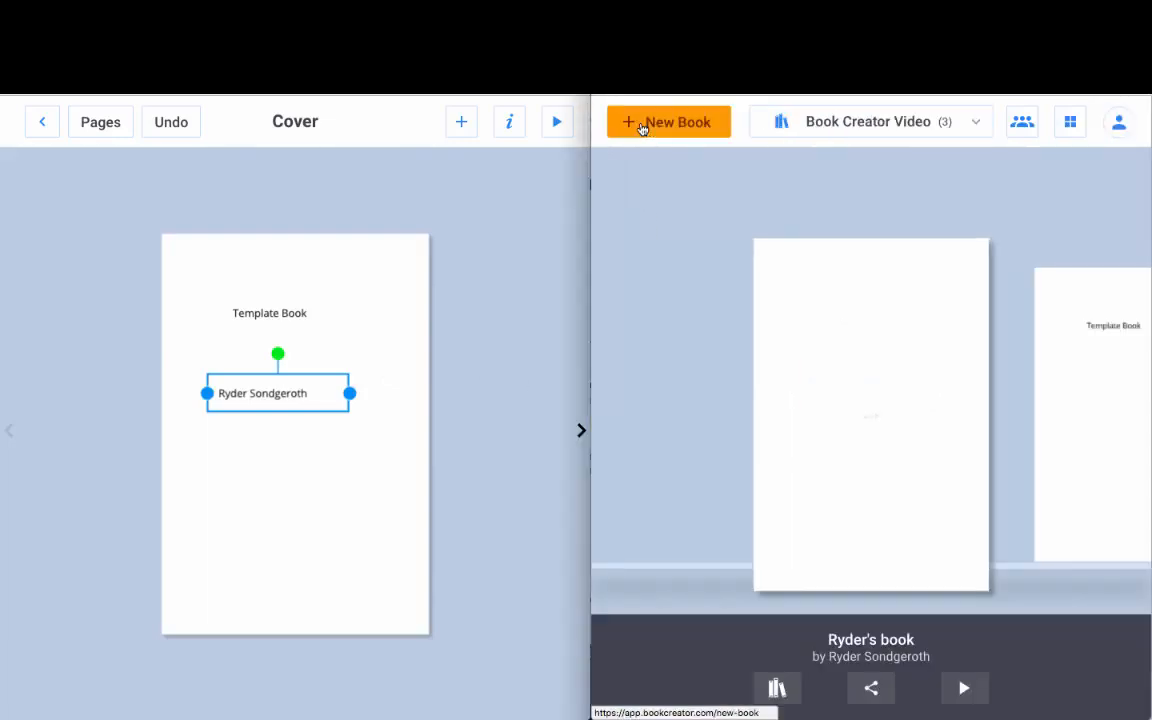
{"action": "left_click", "coordinate": [41, 123]}
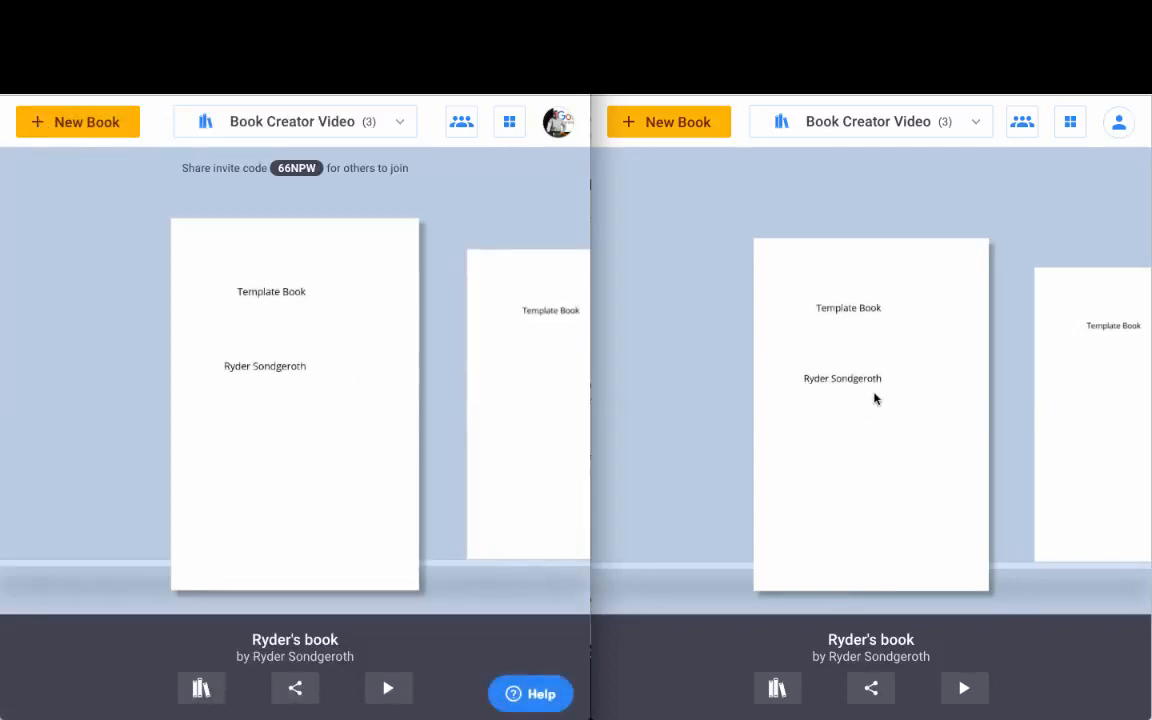
{"action": "left_click", "coordinate": [872, 691]}
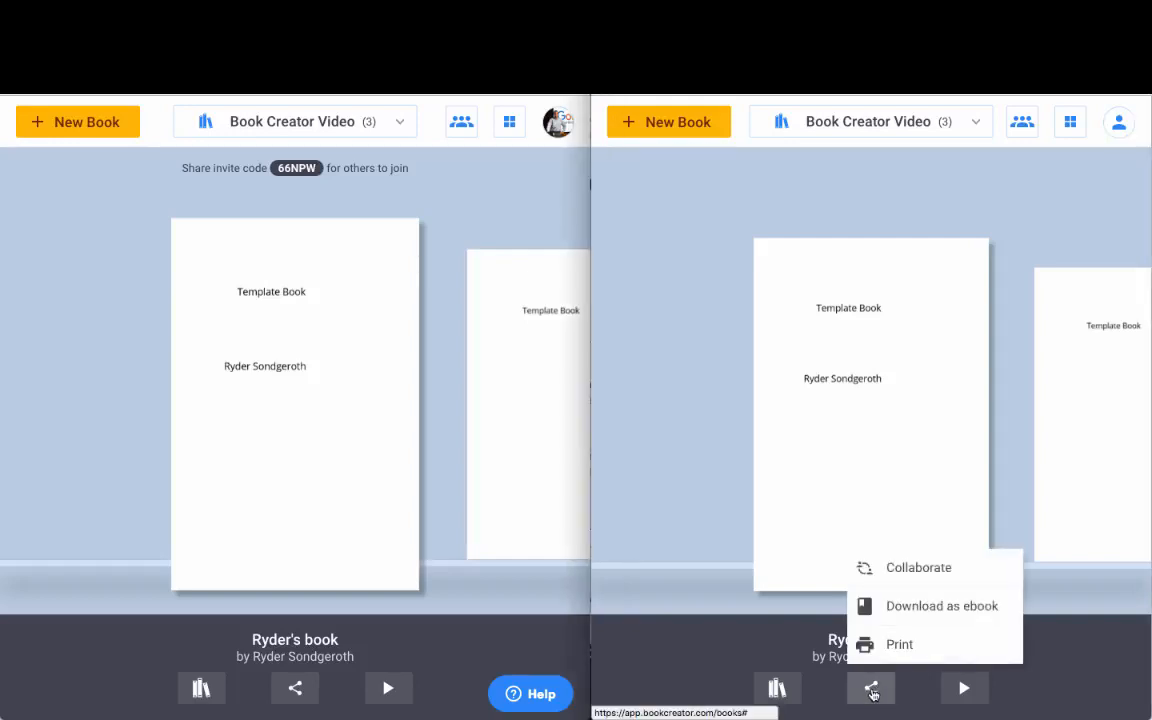
{"action": "left_click", "coordinate": [905, 646]}
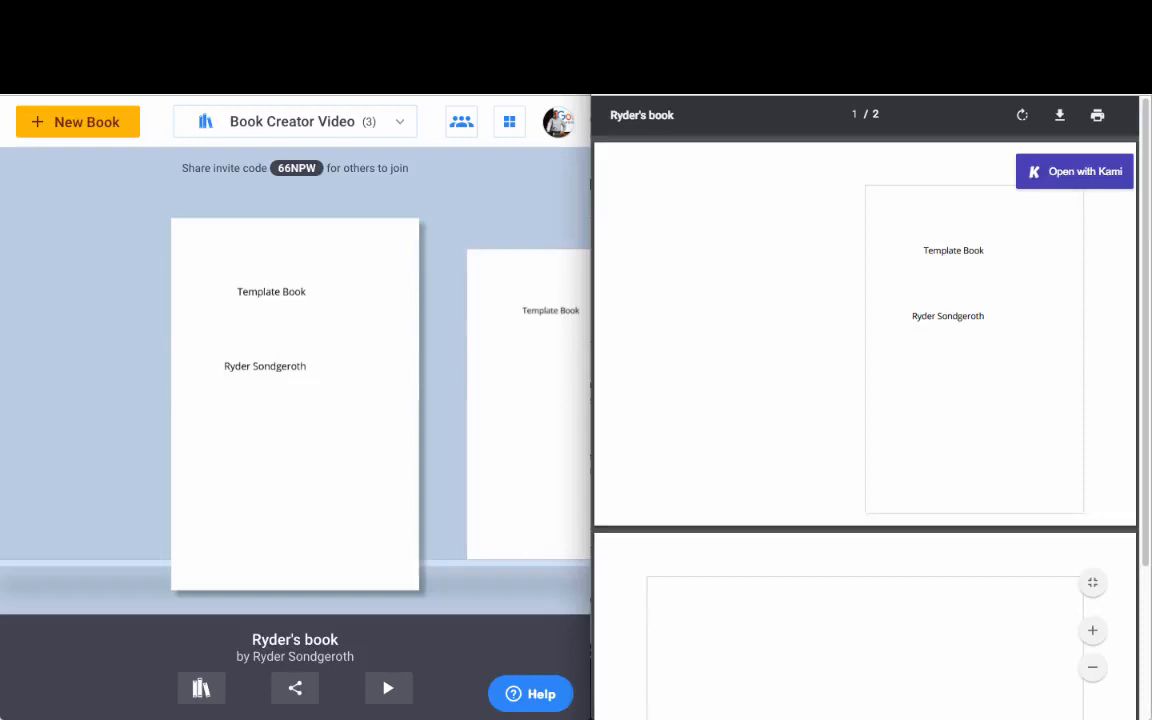
{"action": "key", "text": "super+w"}
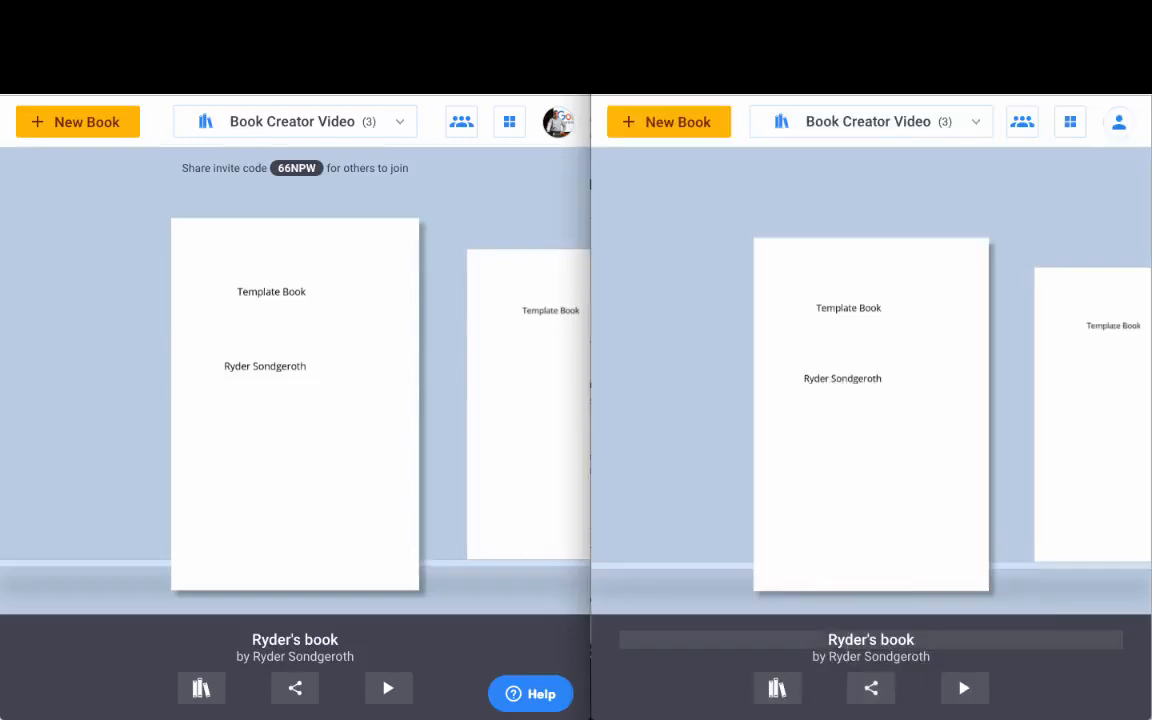
Step: Reopen the book's sharing options and close them without choosing anything
{"action": "left_click", "coordinate": [872, 690]}
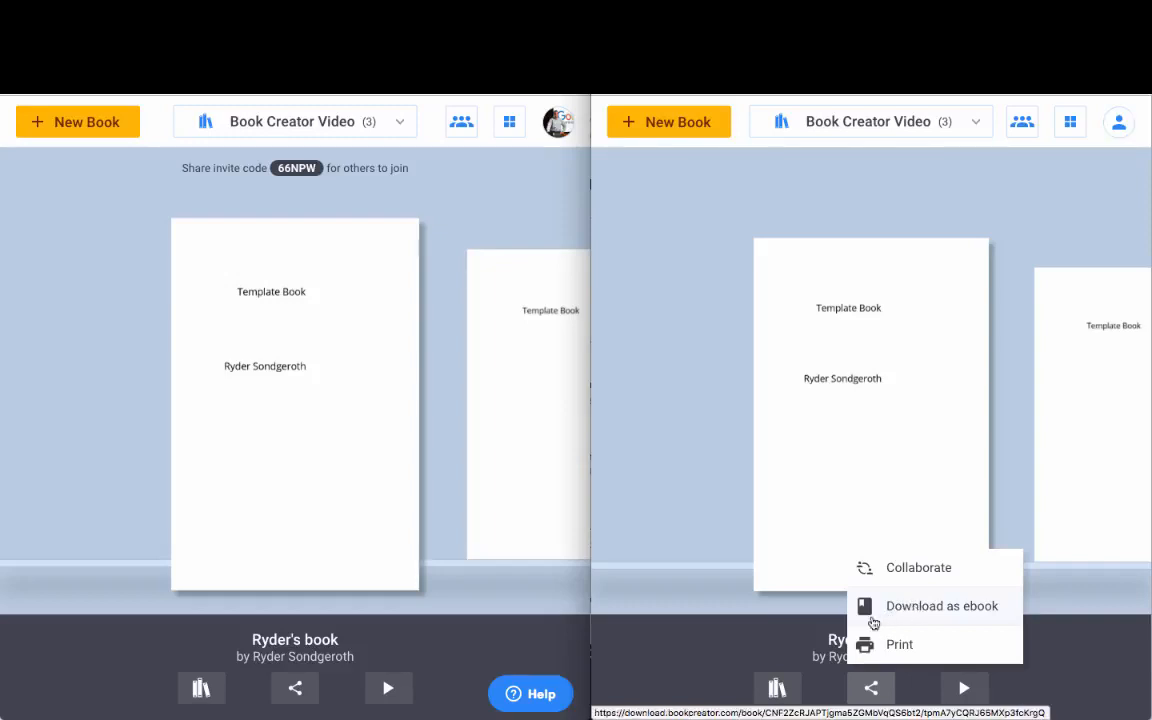
{"action": "left_click", "coordinate": [787, 480]}
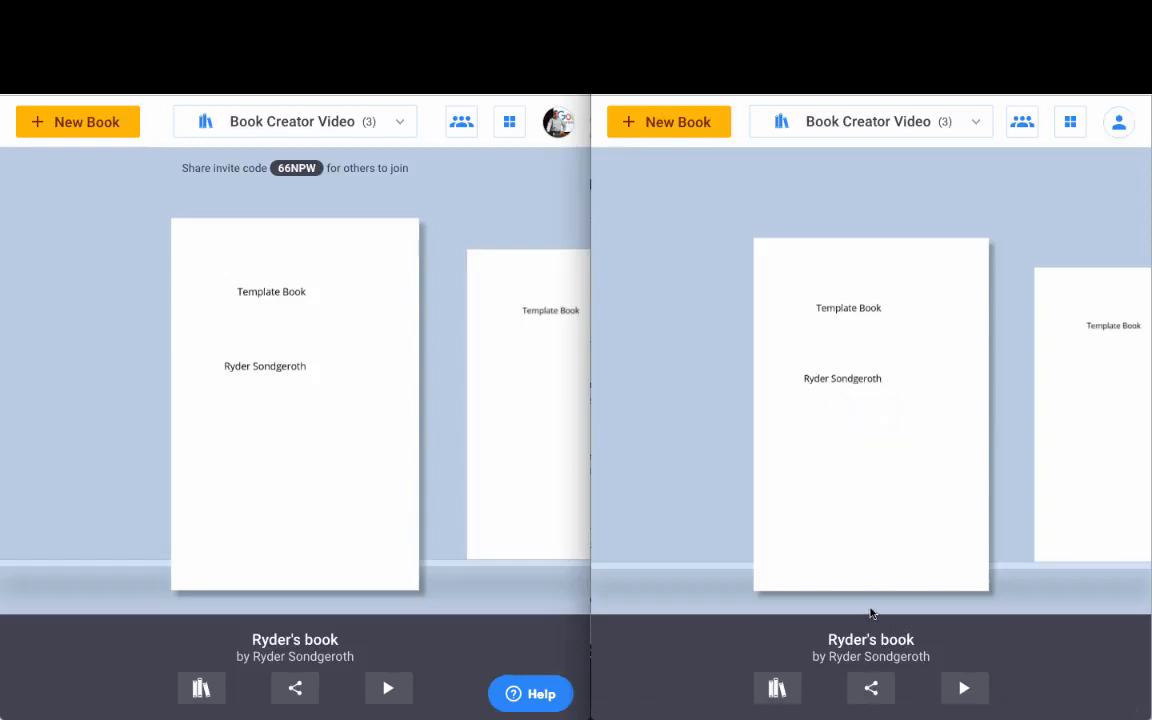
{"action": "mouse_move", "coordinate": [873, 557]}
Step: Publish the book online after checking the Author field in Confirm Book Details
{"action": "left_click", "coordinate": [321, 425]}
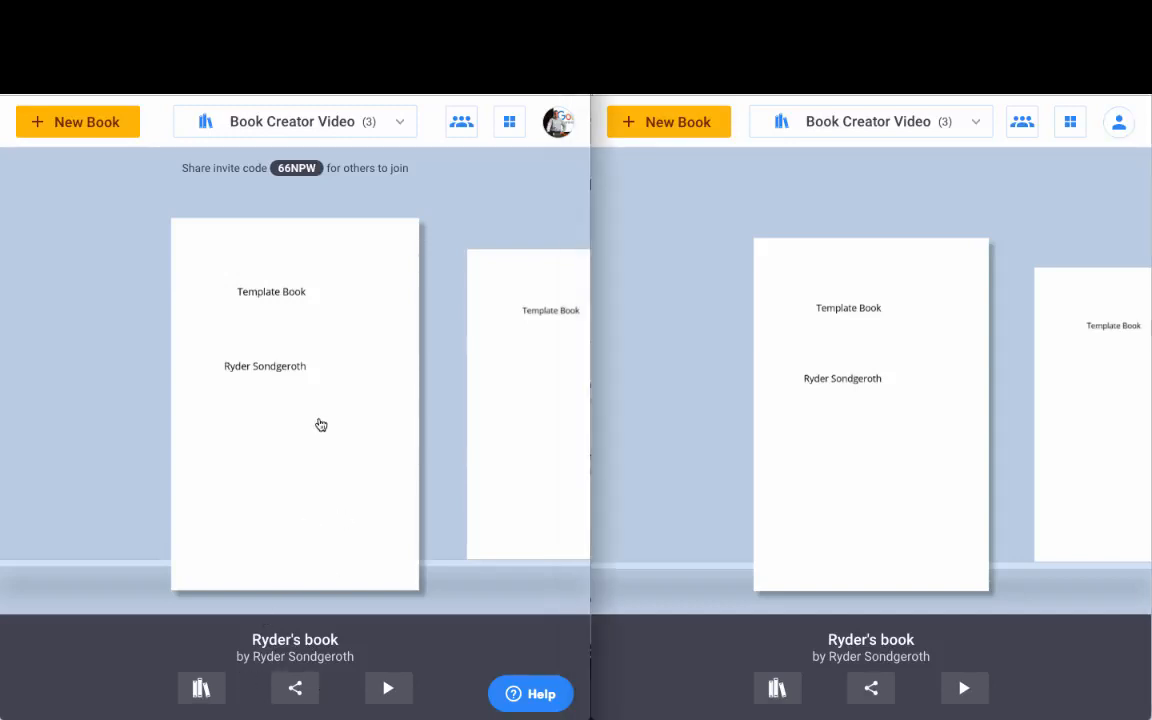
{"action": "left_click", "coordinate": [296, 690]}
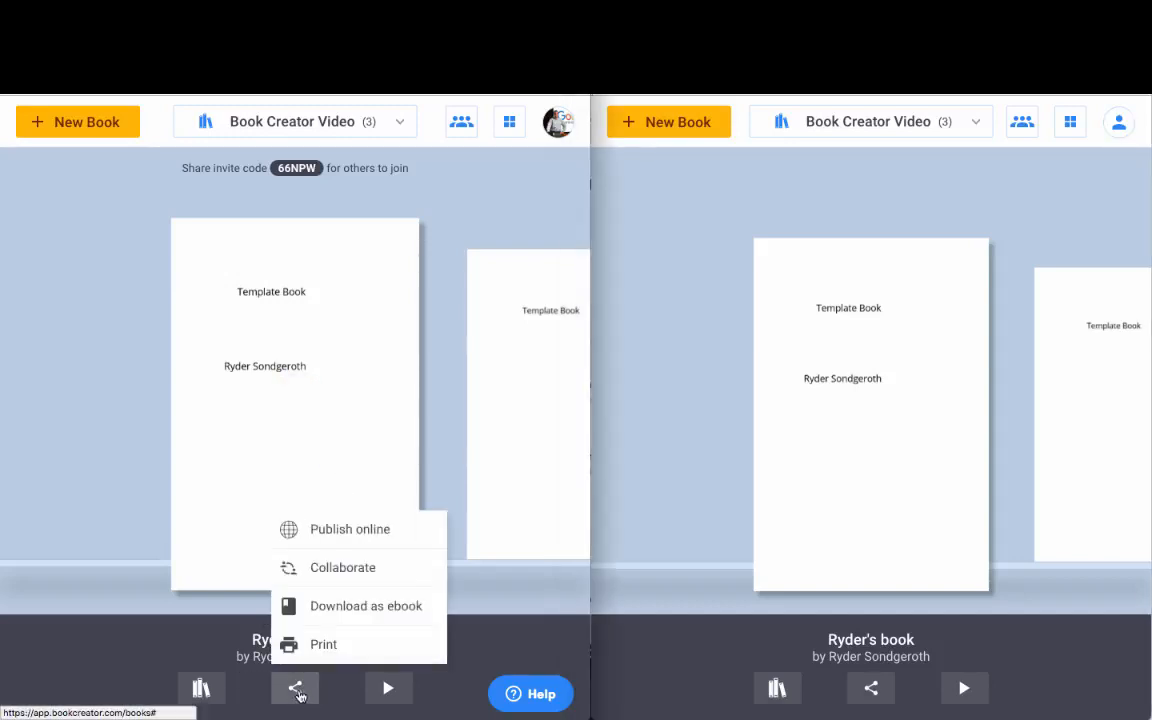
{"action": "left_click", "coordinate": [340, 536]}
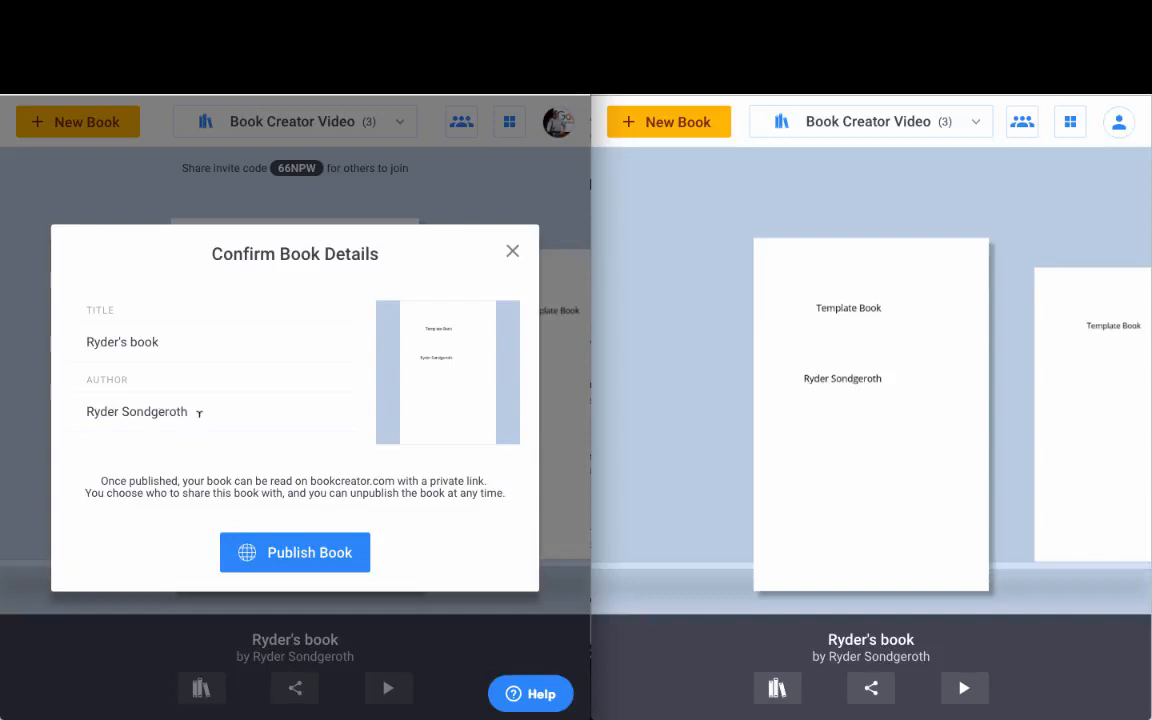
{"action": "left_click_drag", "start_coordinate": [252, 411], "coordinate": [72, 409]}
{"action": "left_click", "coordinate": [268, 408]}
{"action": "left_click", "coordinate": [313, 554]}
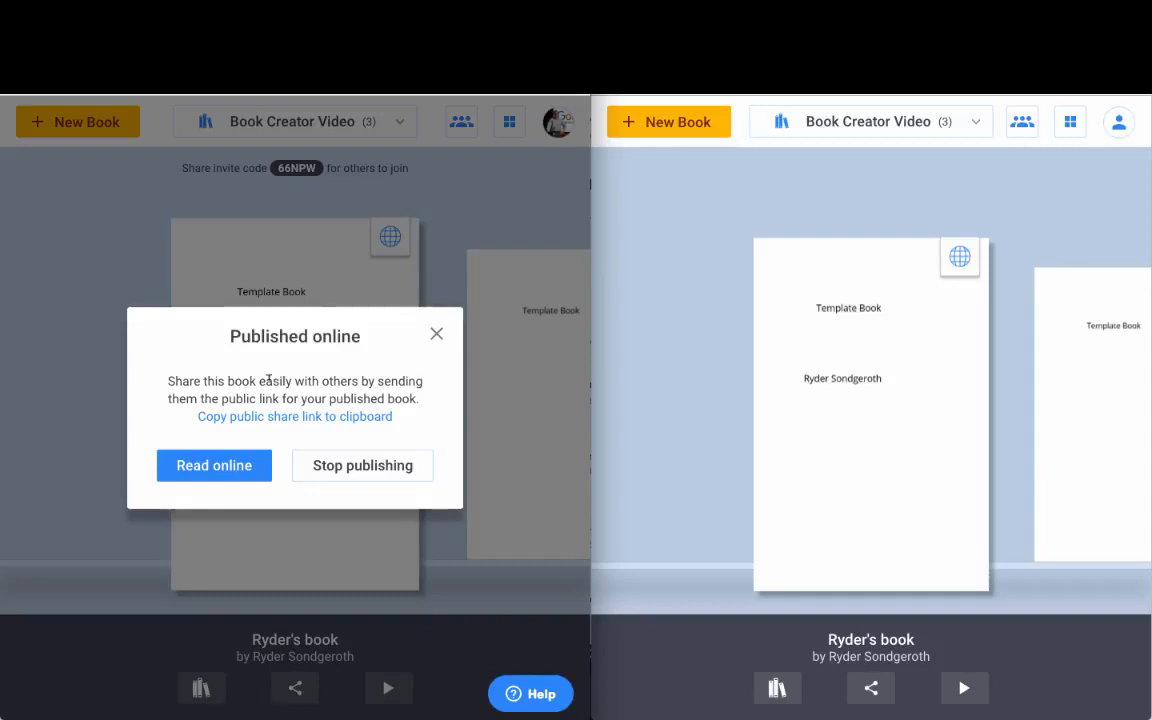
Step: Read the published book online, turning to the next page and back to the cover
{"action": "left_click", "coordinate": [237, 471]}
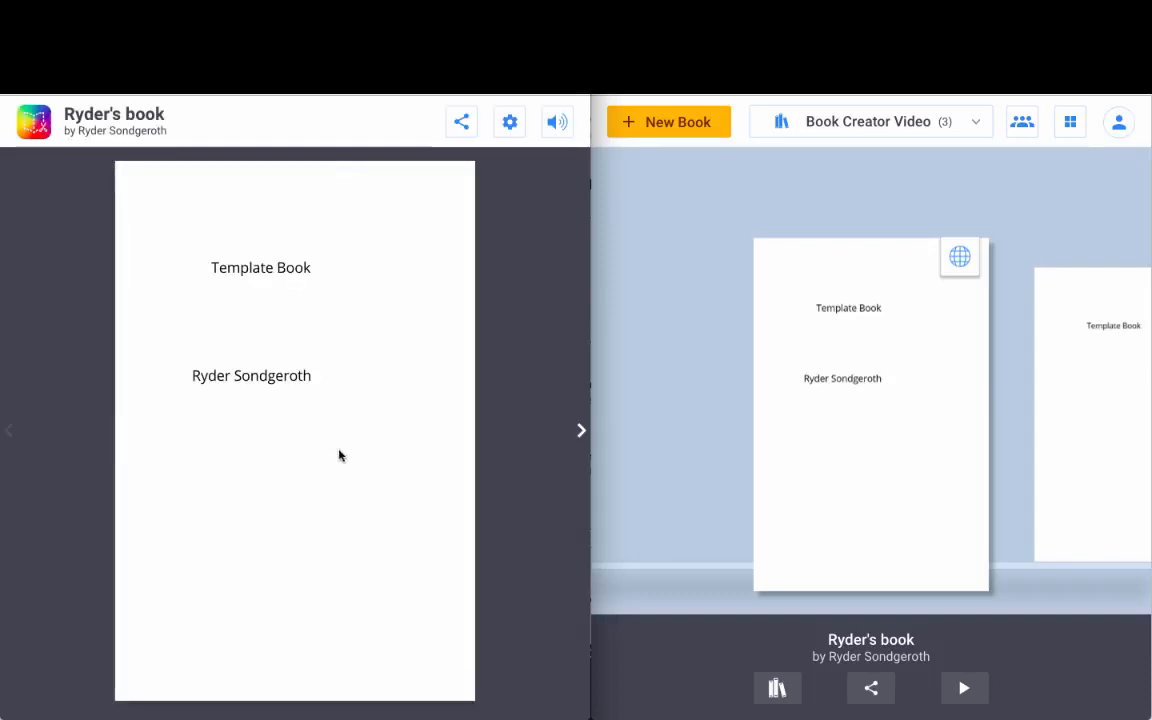
{"action": "left_click", "coordinate": [581, 433]}
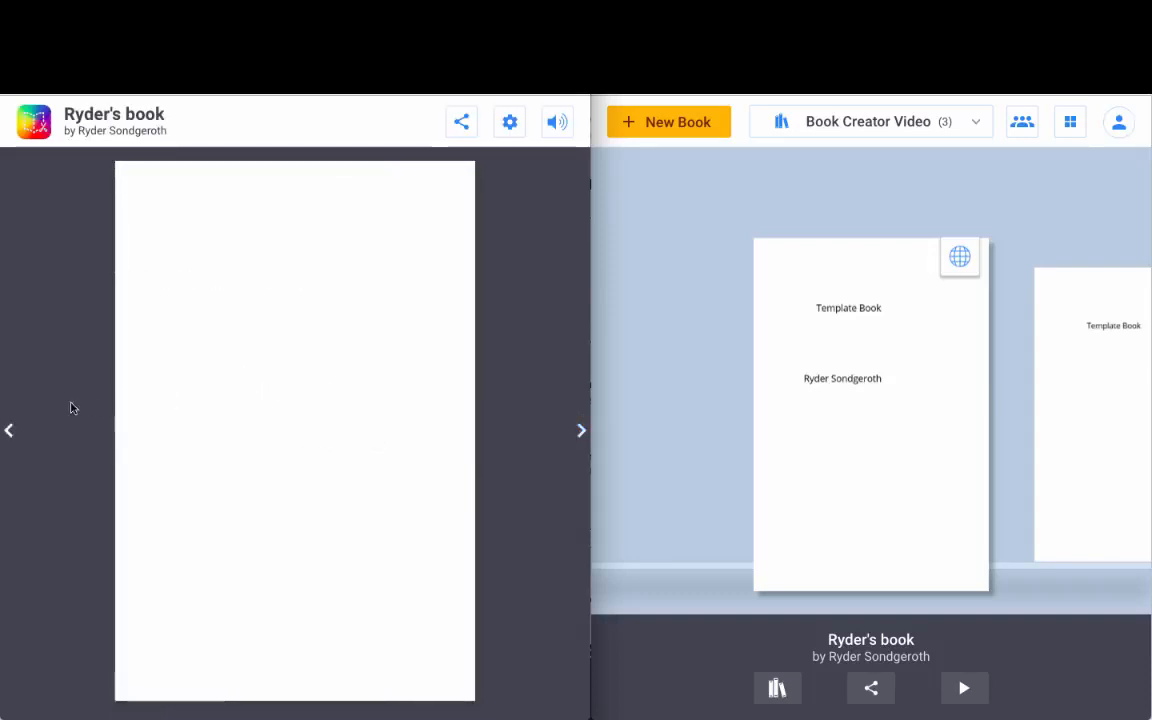
{"action": "left_click", "coordinate": [9, 432]}
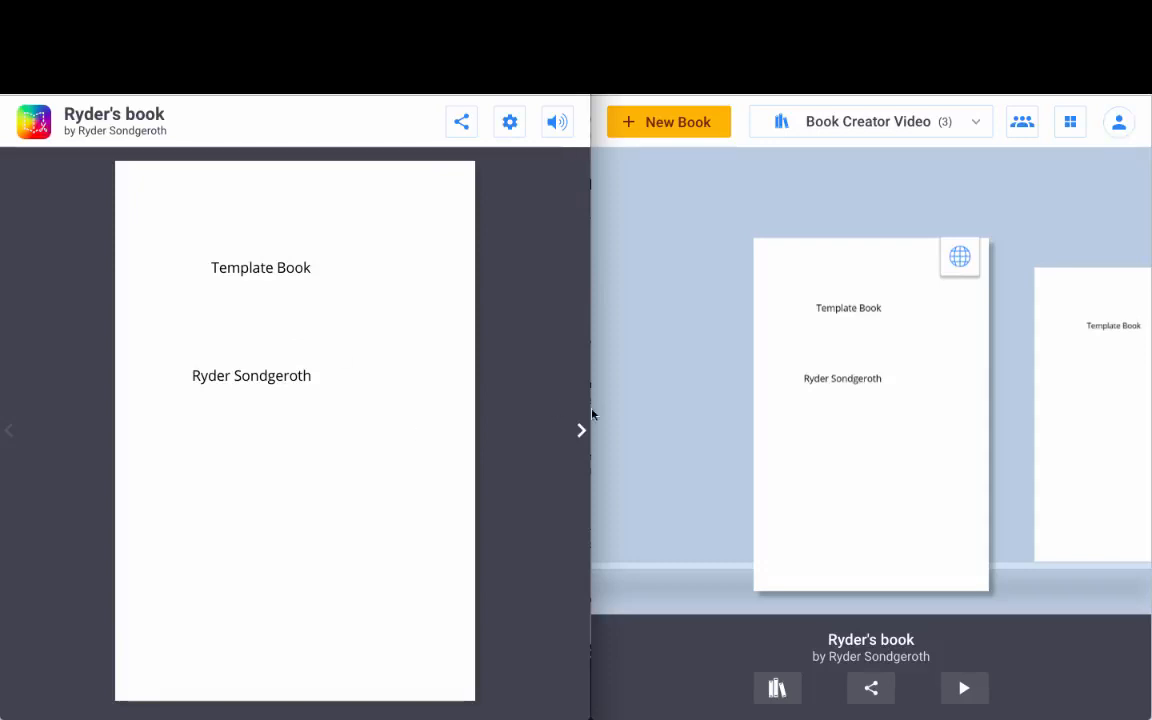
Step: From the book's Published online details, copy its public share link to the clipboard
{"action": "left_click", "coordinate": [968, 278]}
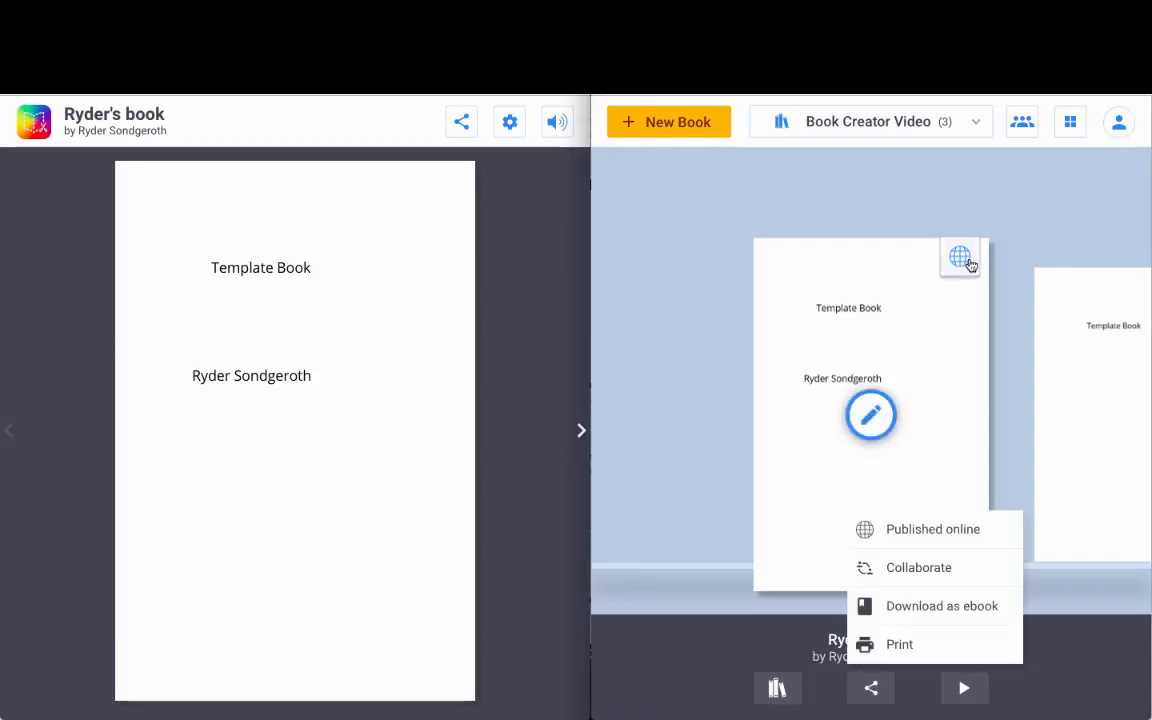
{"action": "left_click", "coordinate": [961, 259]}
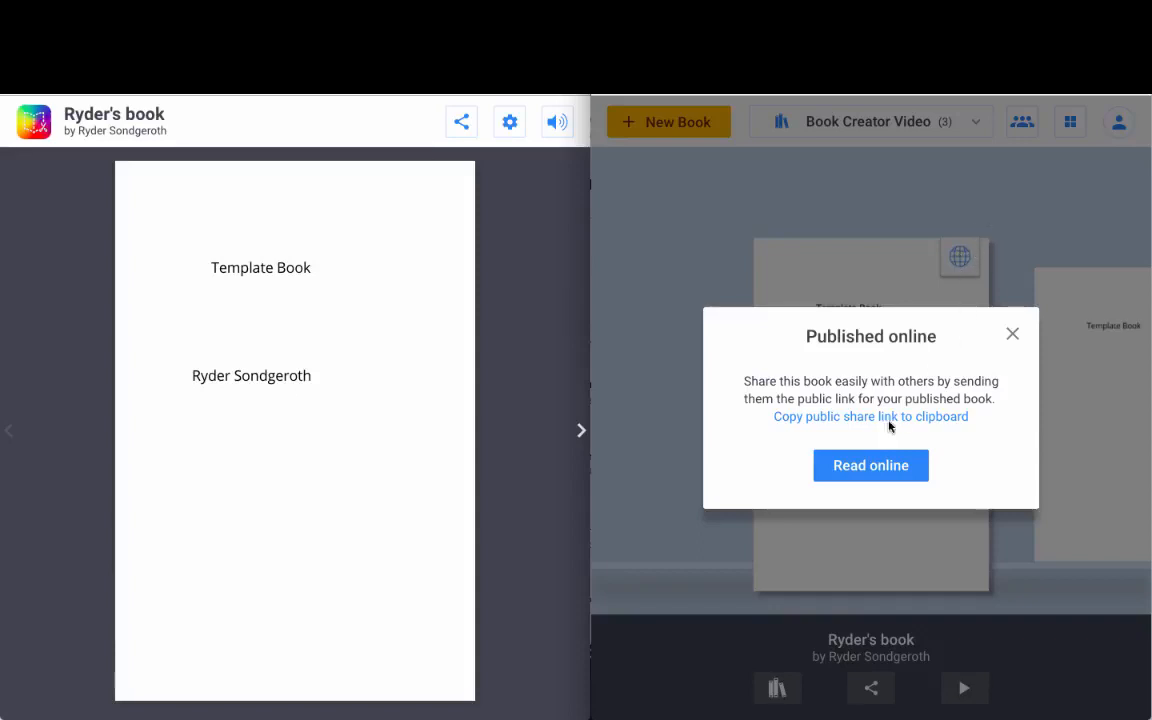
{"action": "left_click", "coordinate": [888, 477]}
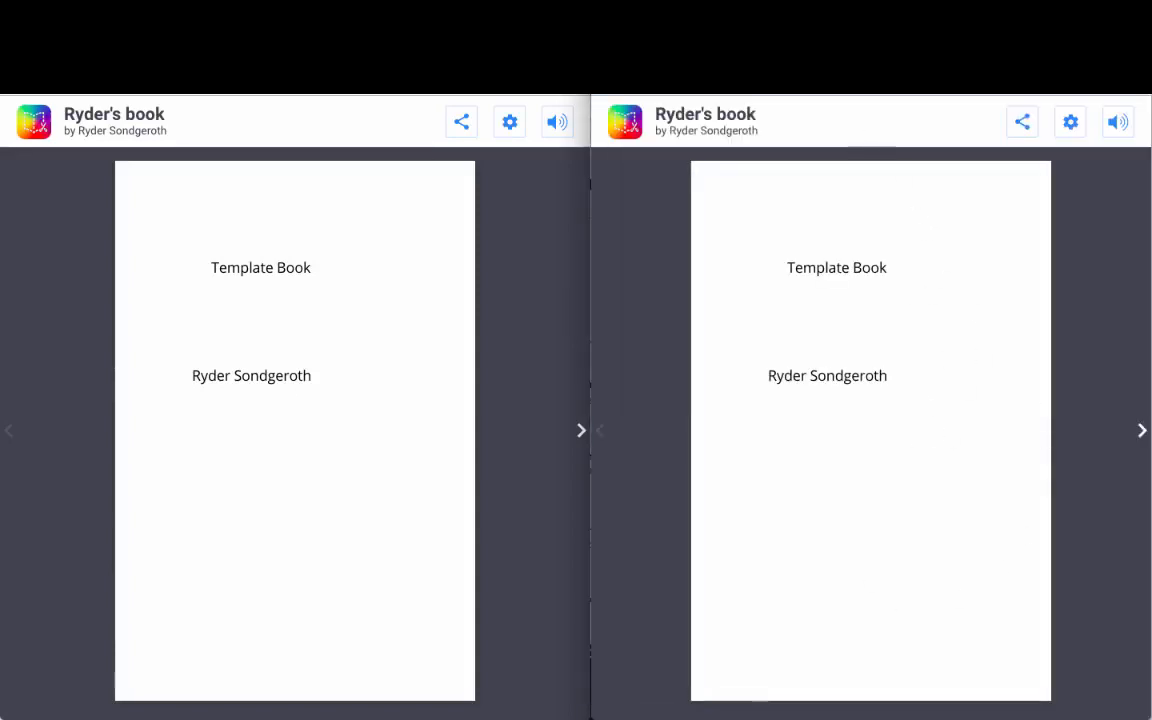
{"action": "key", "text": "super+w"}
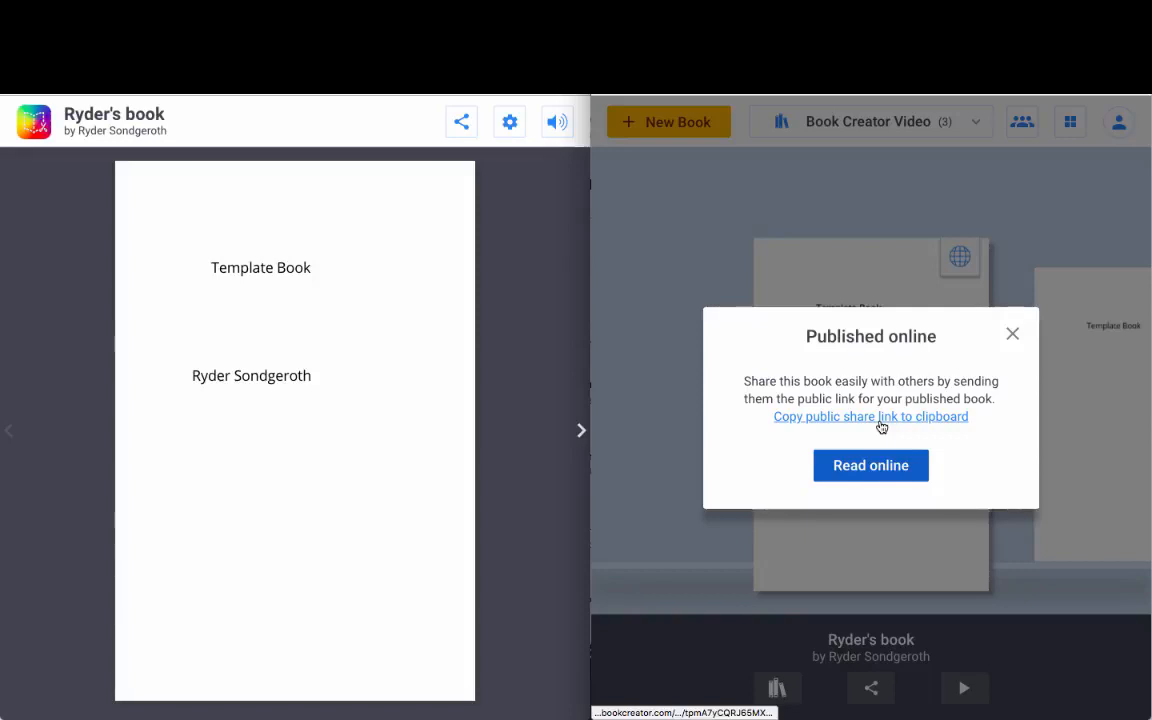
{"action": "left_click", "coordinate": [845, 424]}
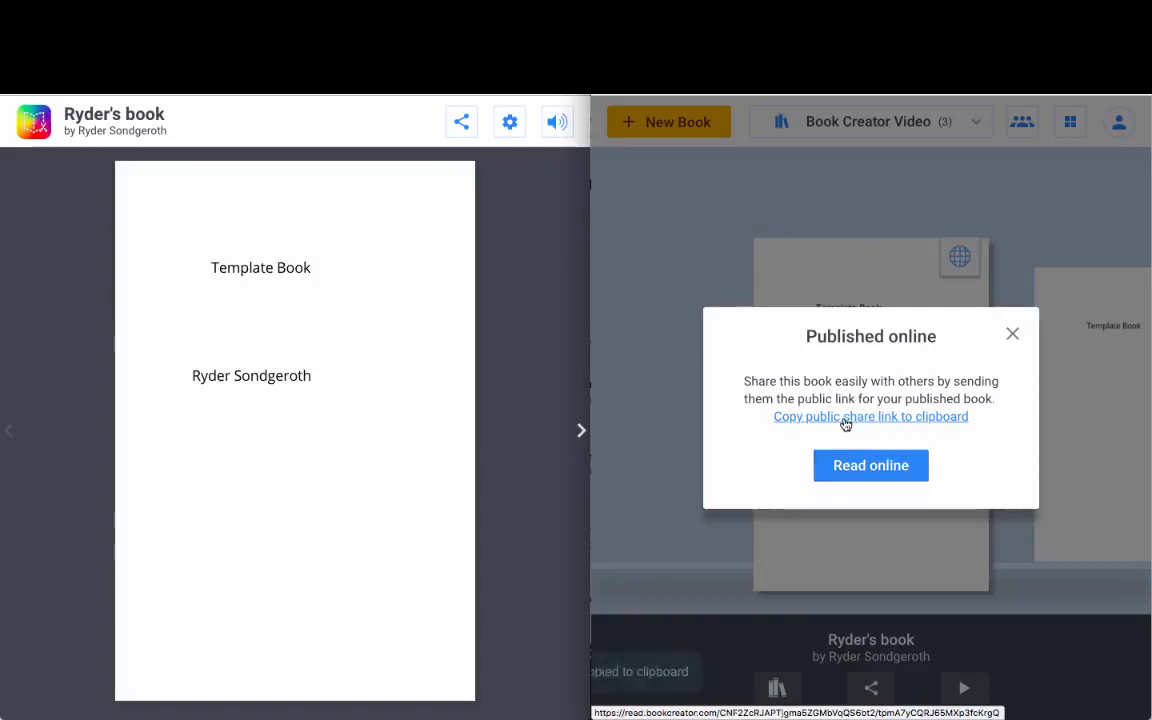
{"action": "left_click", "coordinate": [845, 424]}
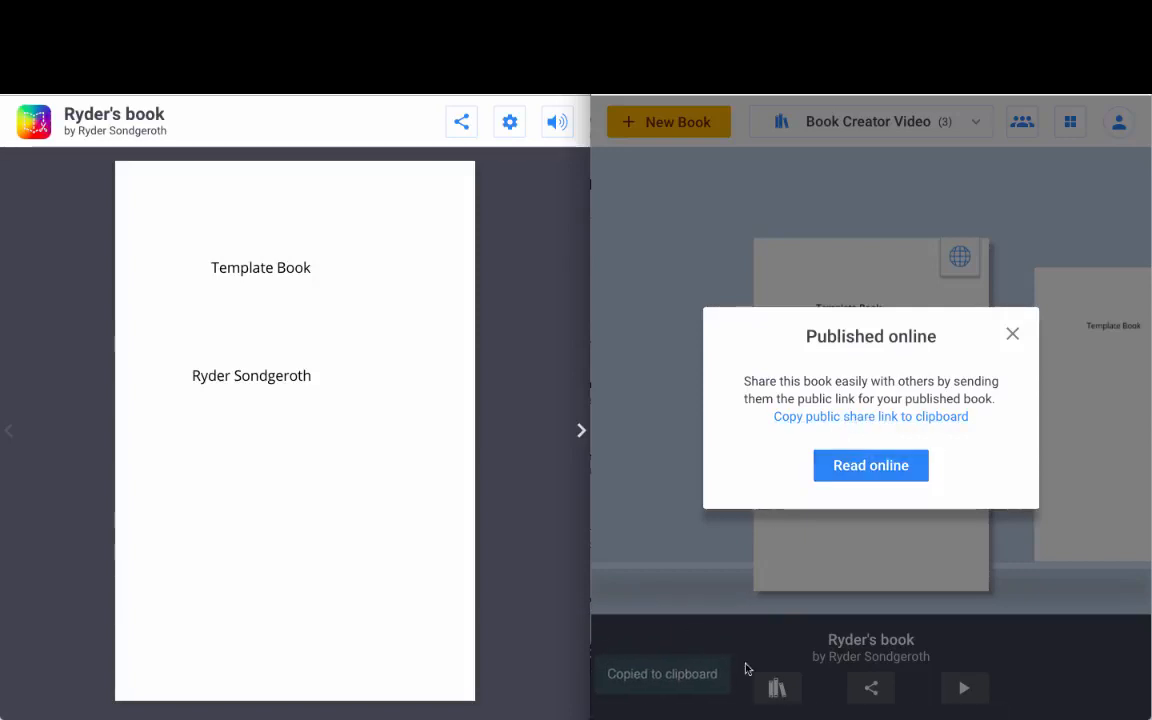
{"action": "left_click", "coordinate": [1012, 338]}
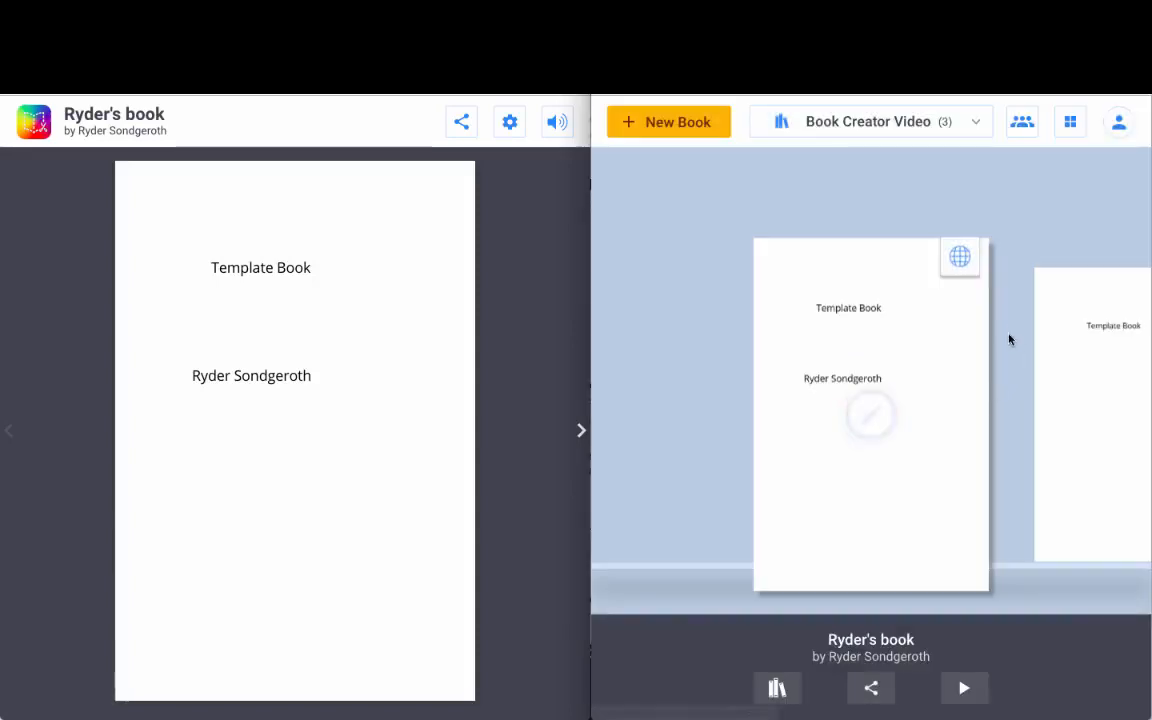